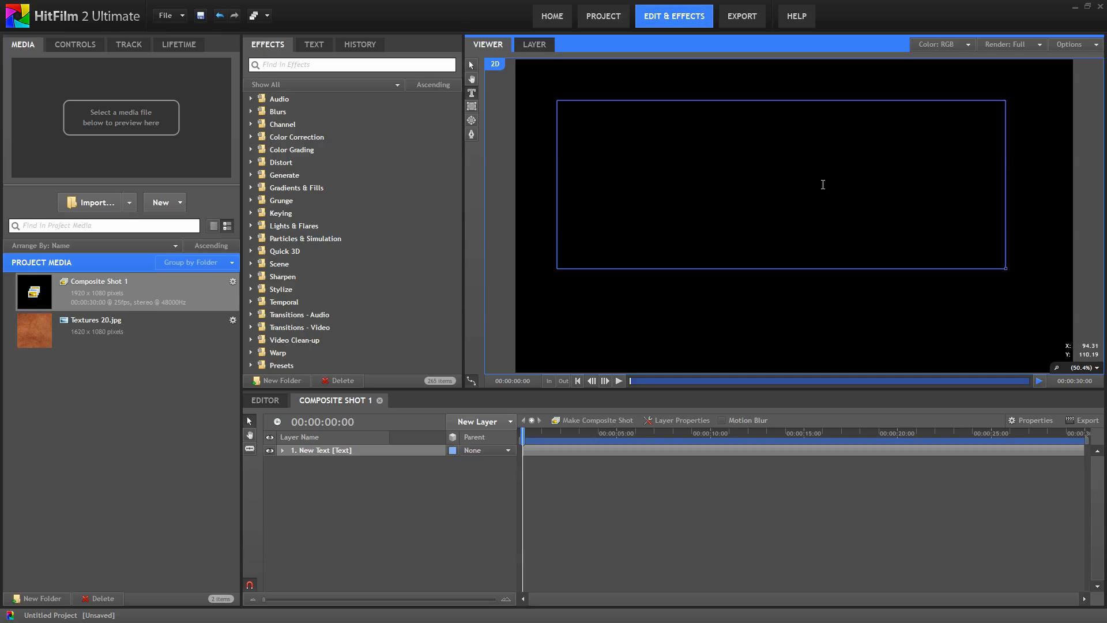
Create a text layer reading 'TEXTure' in white Arial Black across the upper frame.
left_click(314, 45)
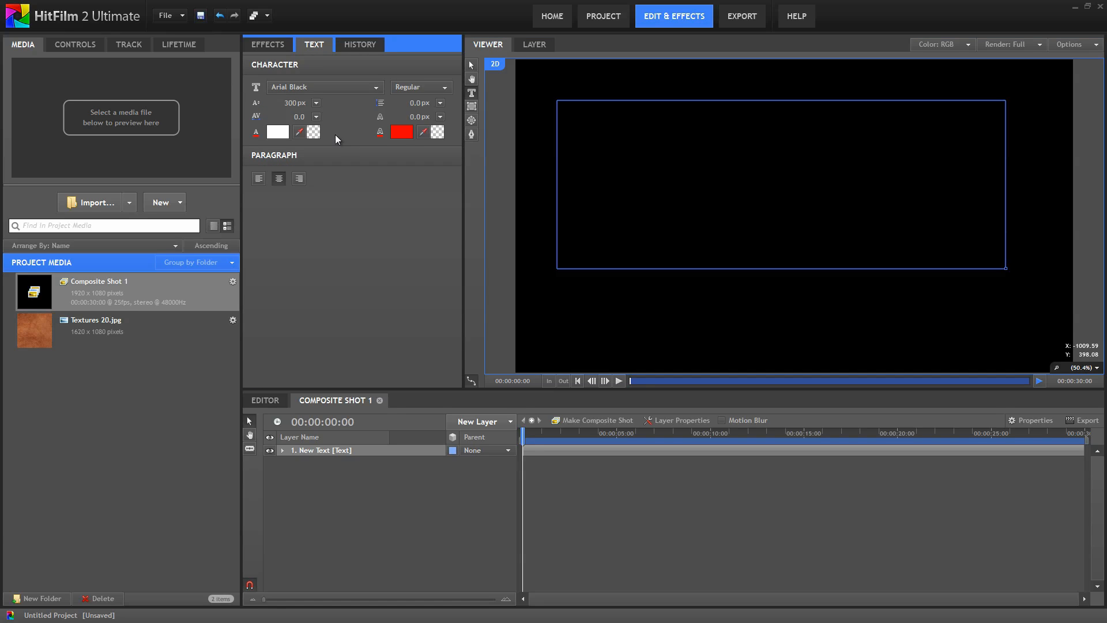
left_click(832, 216)
type("TEXTure")
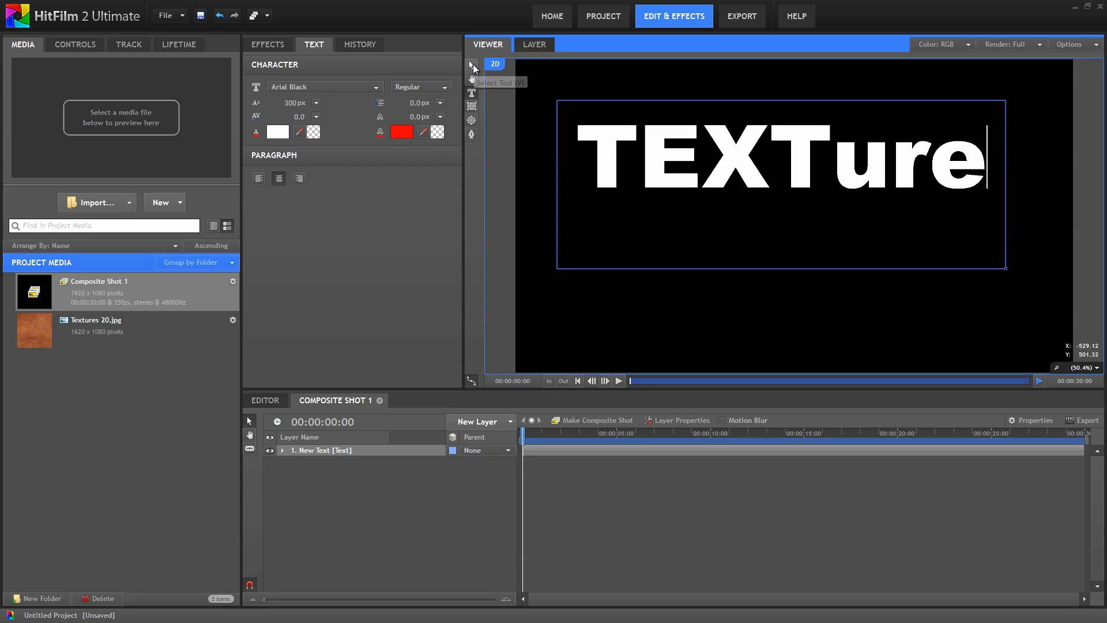
left_click(472, 64)
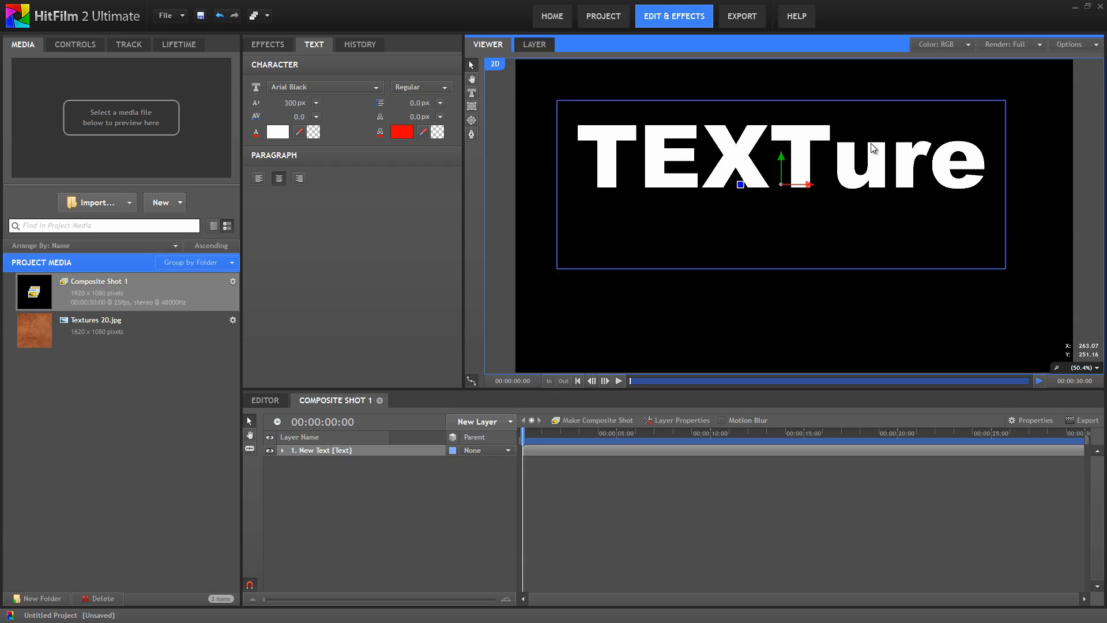
Add the Textures 20.jpg leather image to the timeline and apply Set Matte to it.
left_click(30, 333)
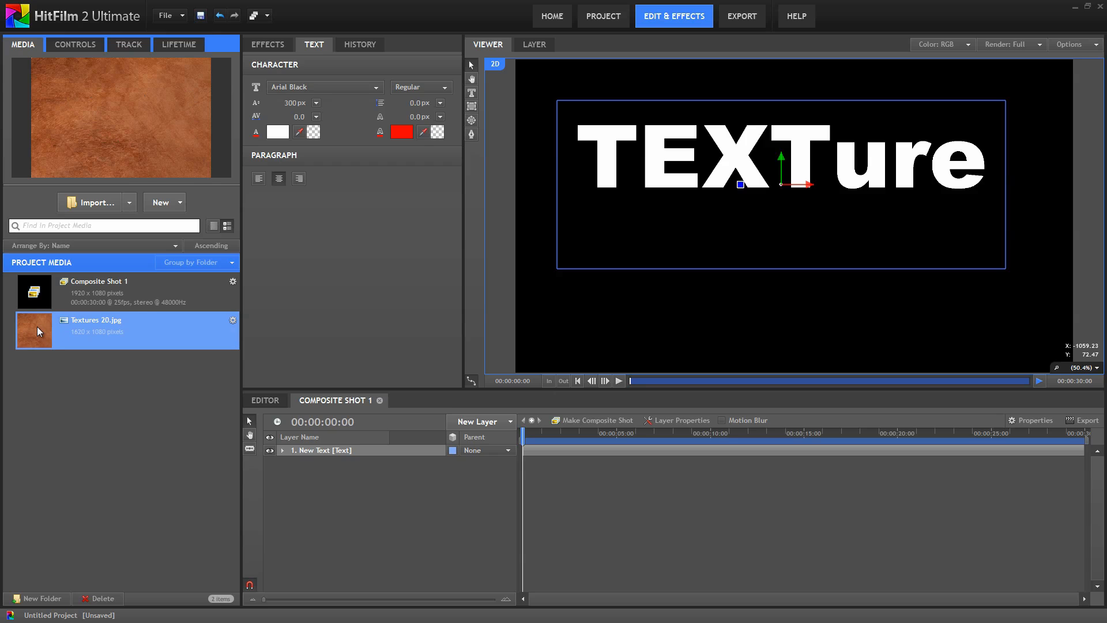
left_click_drag(37, 327, 377, 485)
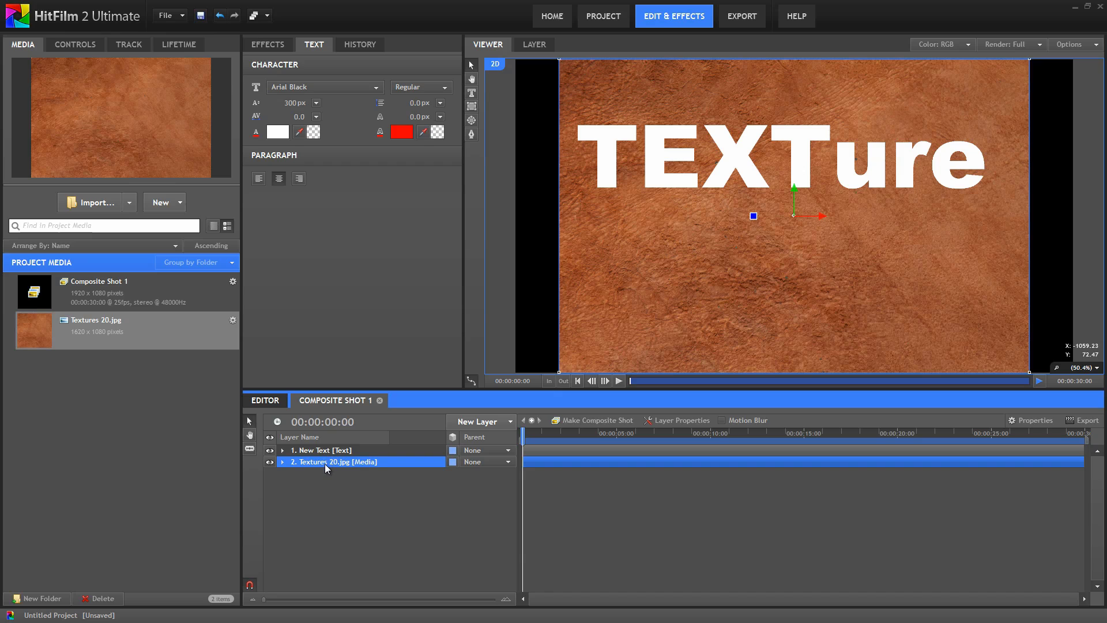
left_click(285, 45)
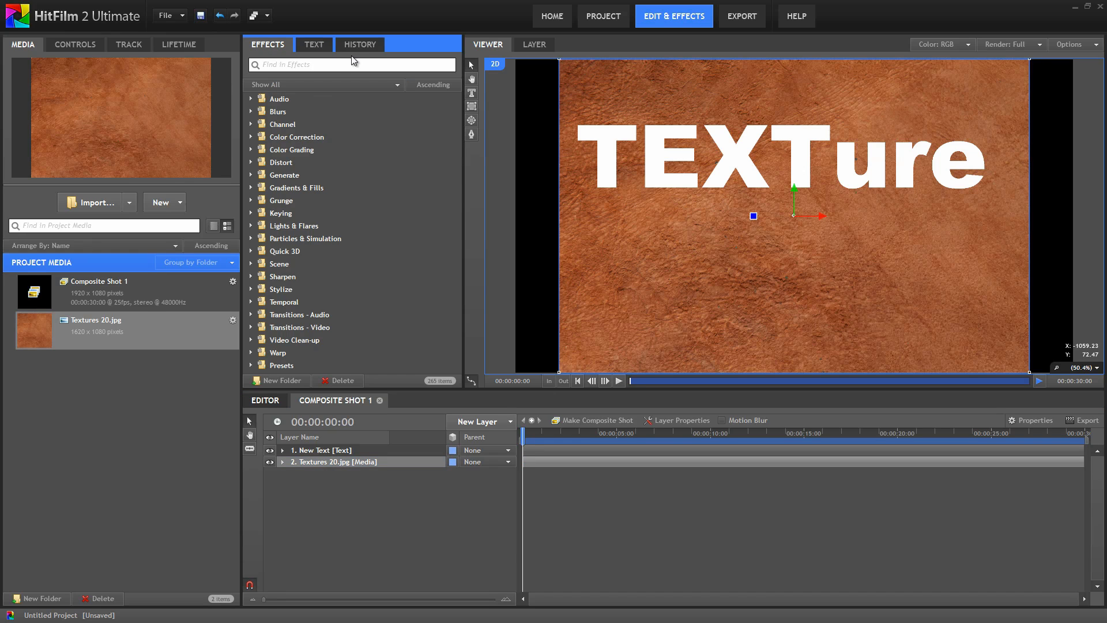
left_click(345, 63)
type("set")
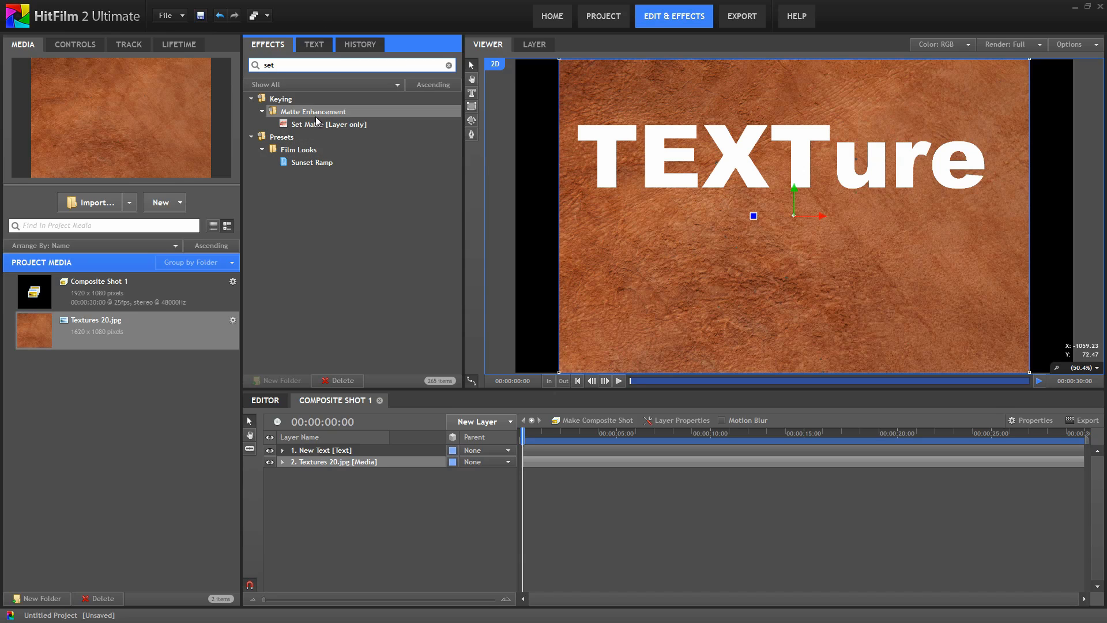
left_click_drag(341, 124, 317, 462)
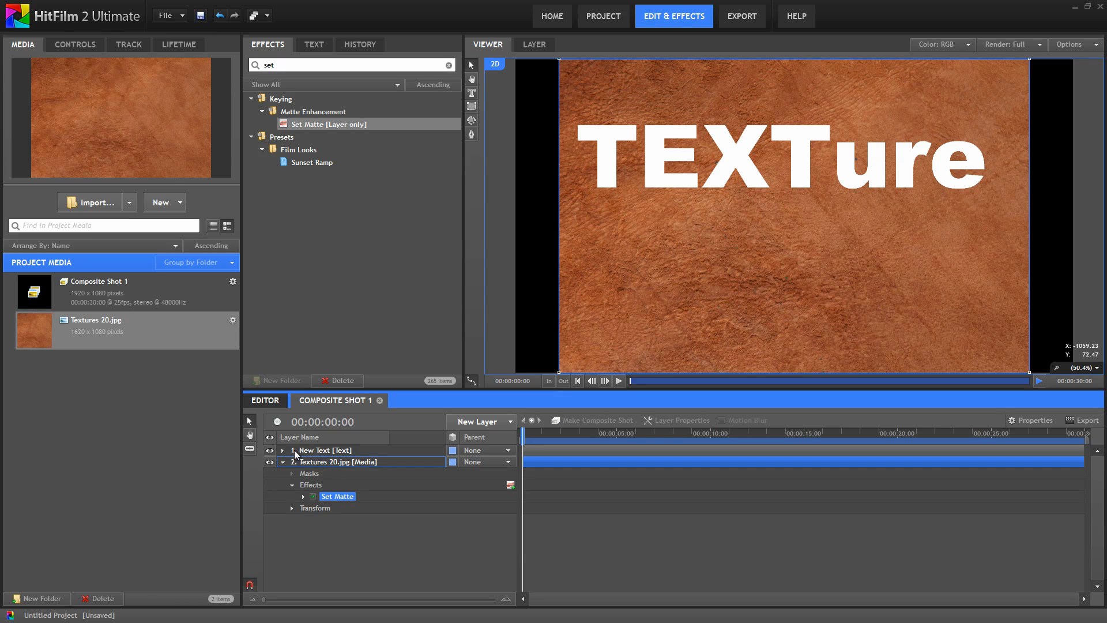
Hide the white text layer and set the Set Matte Source Layer to 1. New Text.
left_click(270, 451)
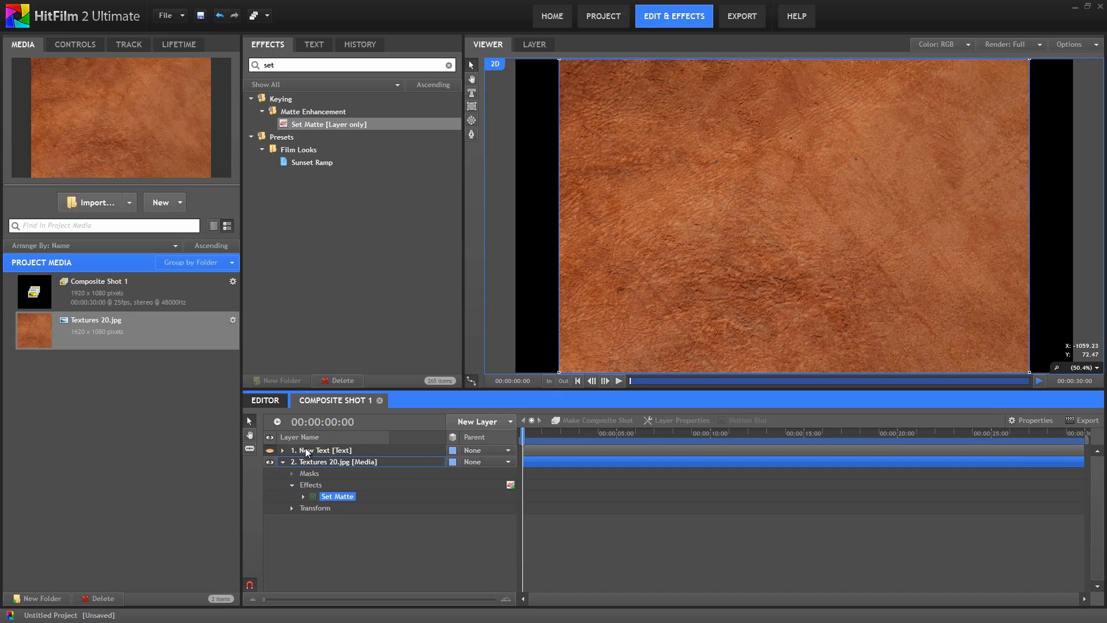
double_click(342, 496)
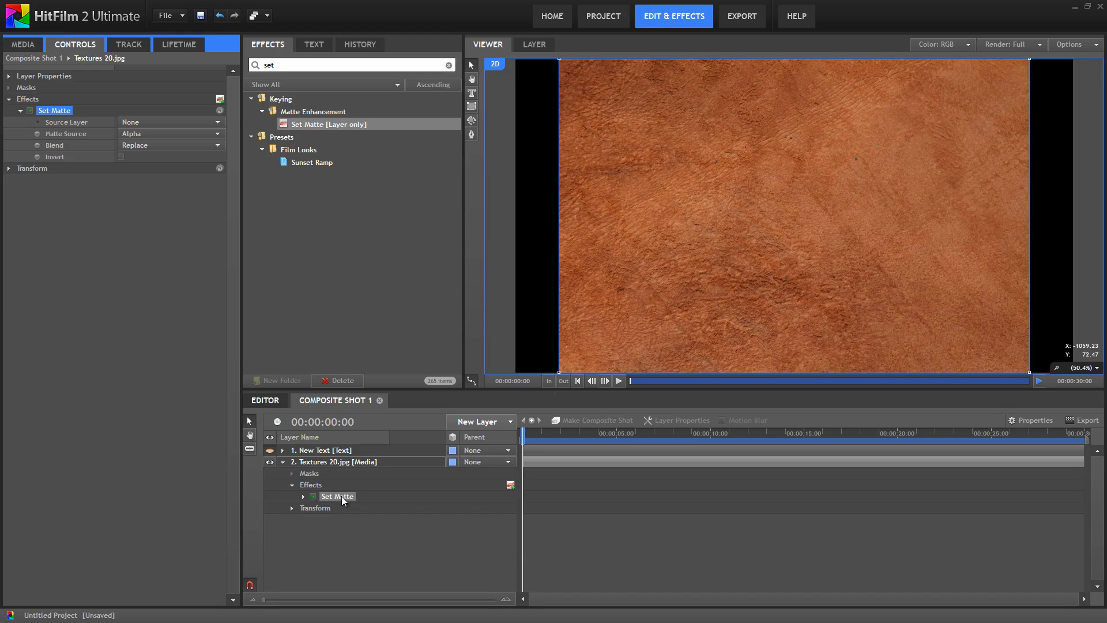
left_click(173, 122)
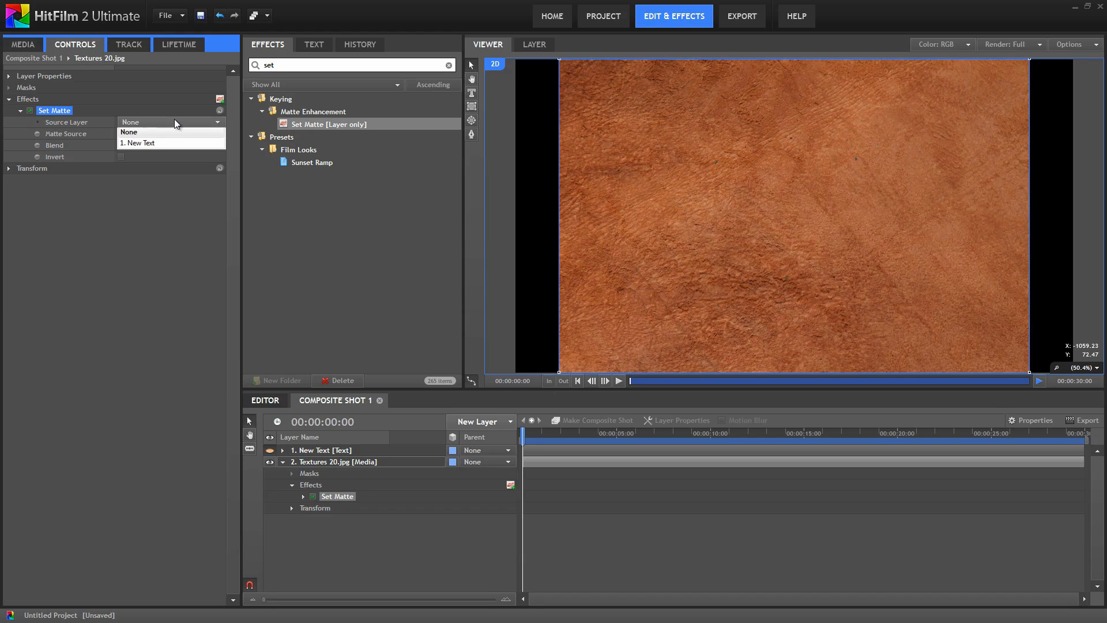
left_click(158, 145)
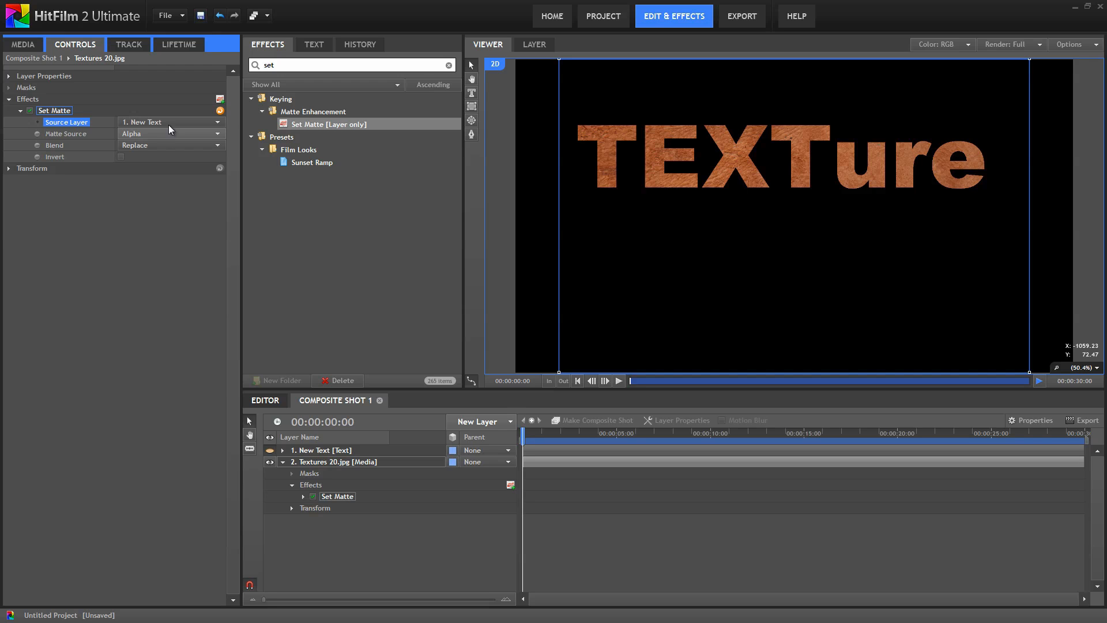
Apply 3D Extrusion to the texture layer and raise its Depth from 20 to 70.
left_click(449, 64)
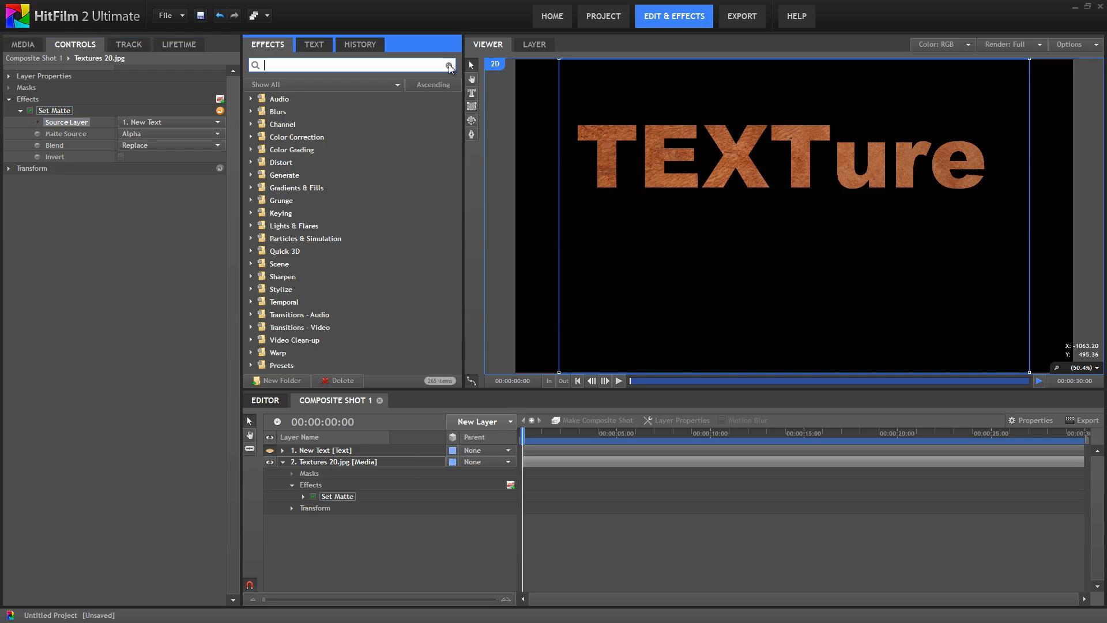
type("ext")
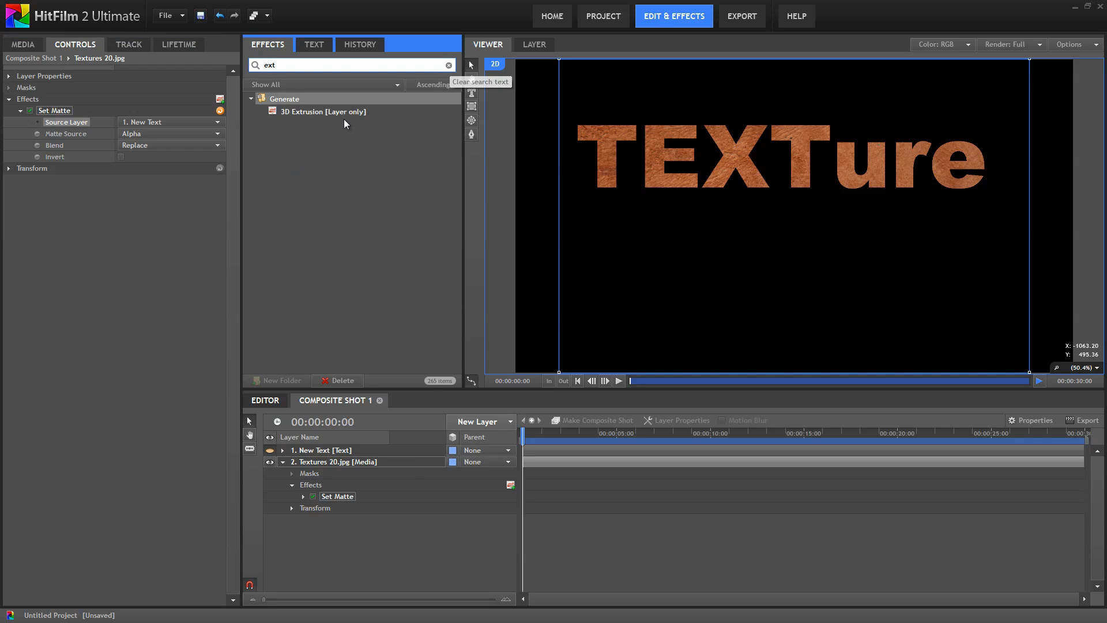
left_click(302, 110)
left_click_drag(340, 459, 340, 461)
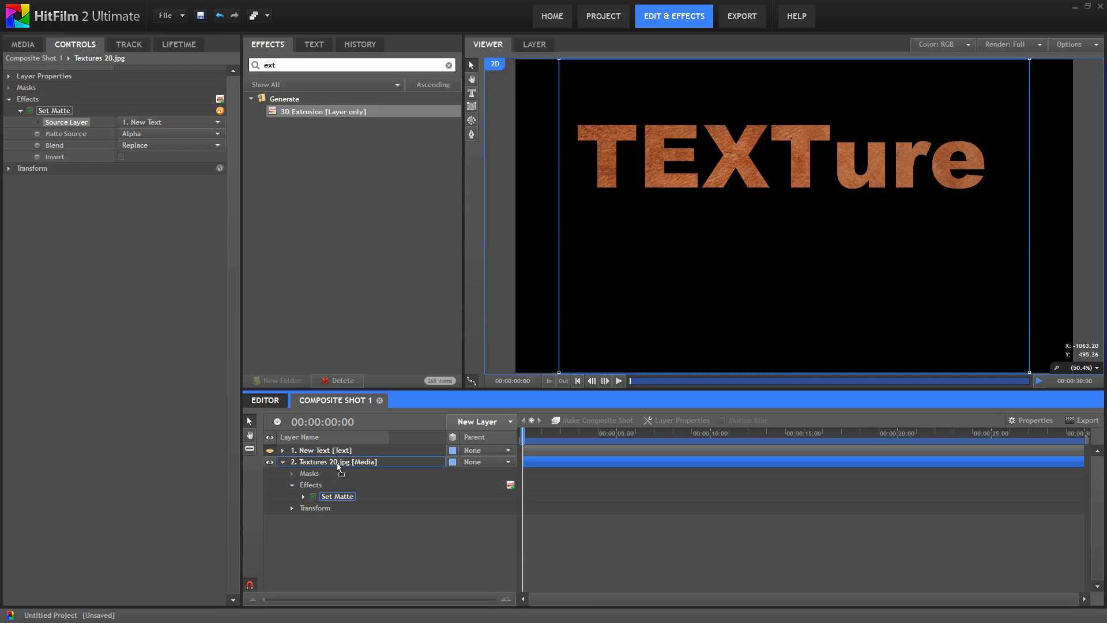
left_click(19, 168)
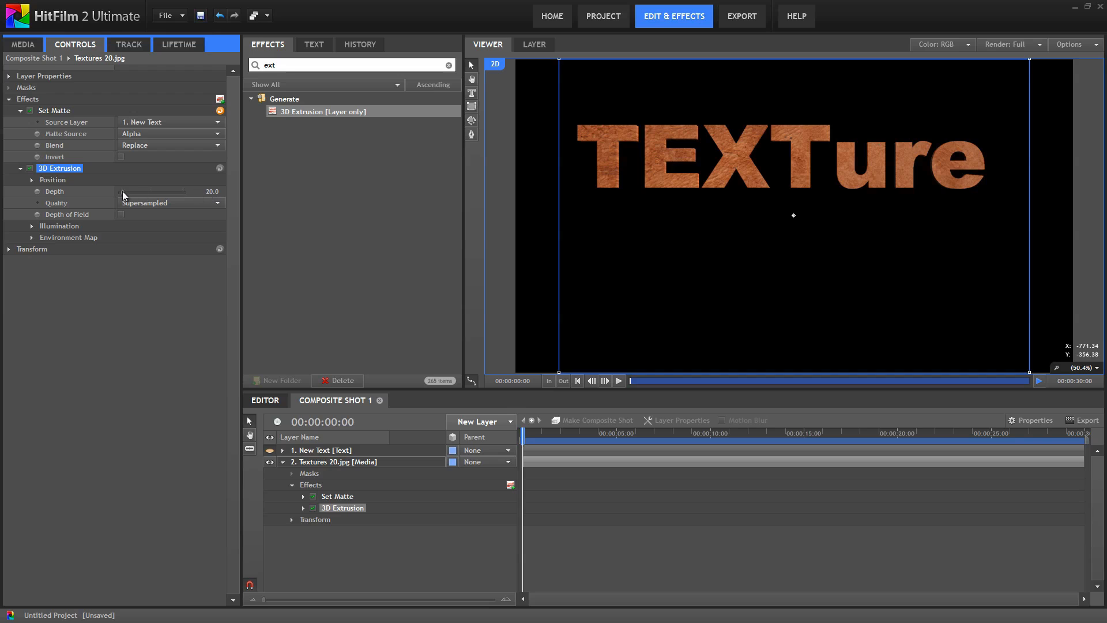
left_click_drag(123, 191, 129, 192)
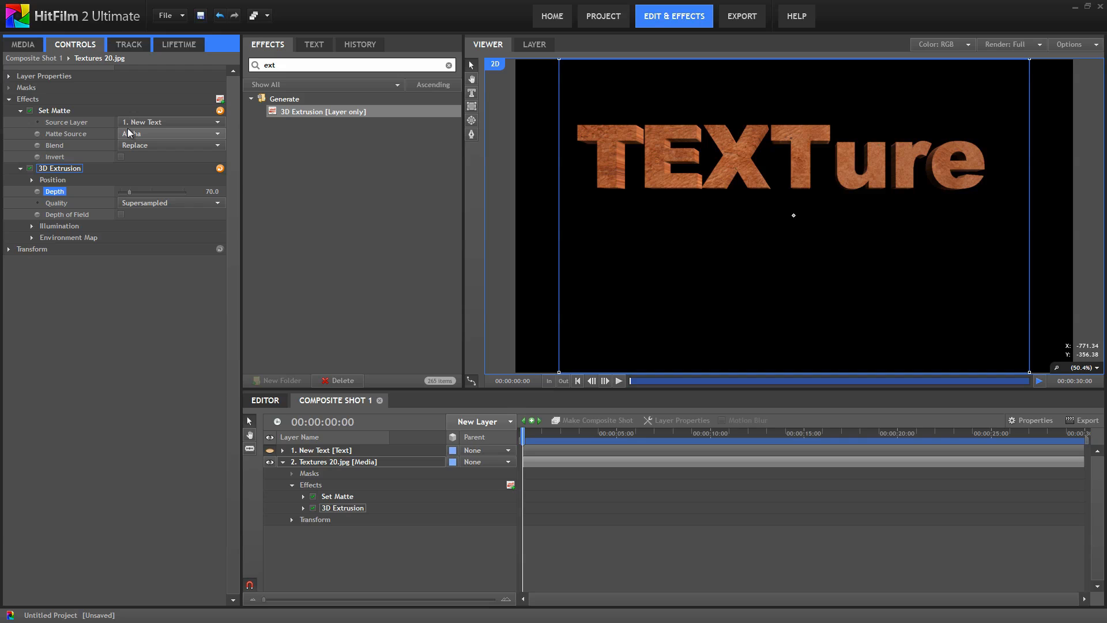
Add a new 3D Plane point layer, accepting the camera added to the composite.
left_click(510, 422)
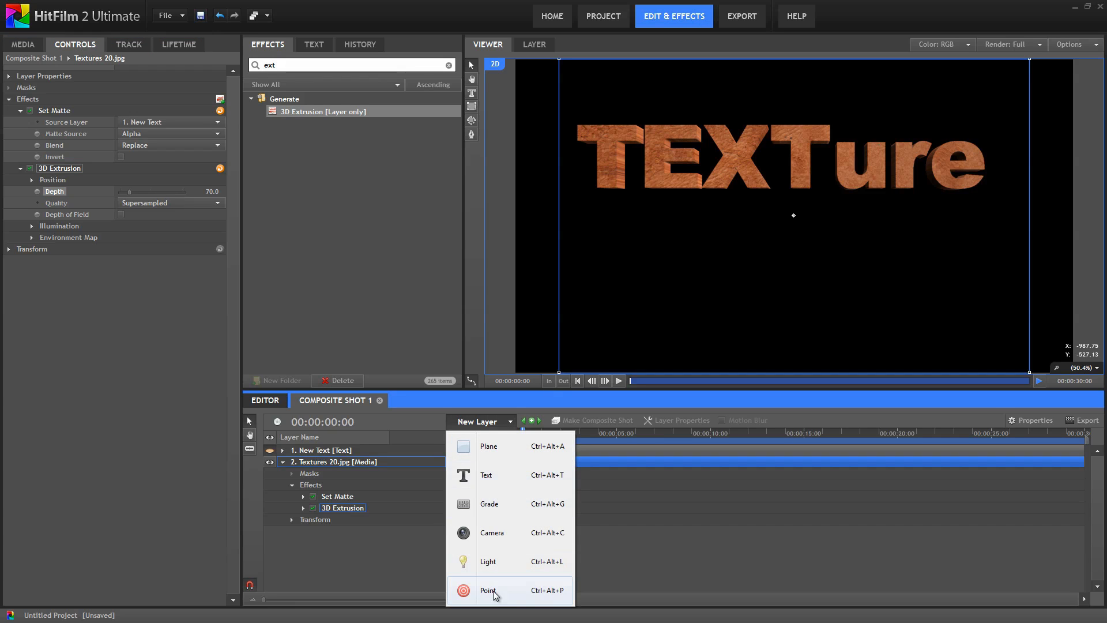
left_click(494, 592)
left_click(453, 450)
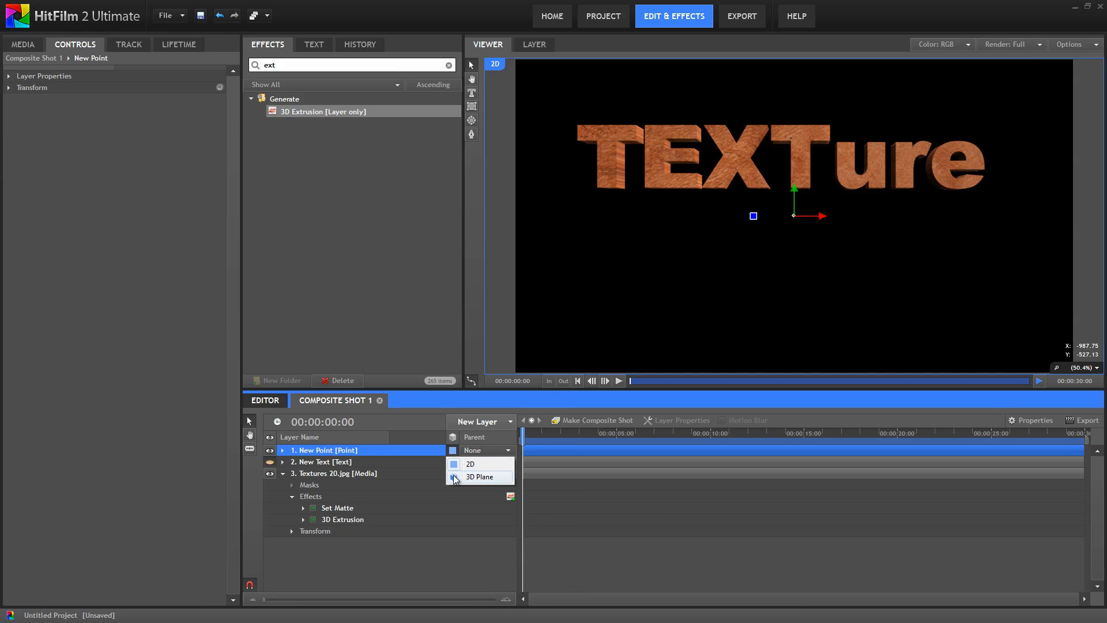
left_click(479, 477)
left_click(592, 346)
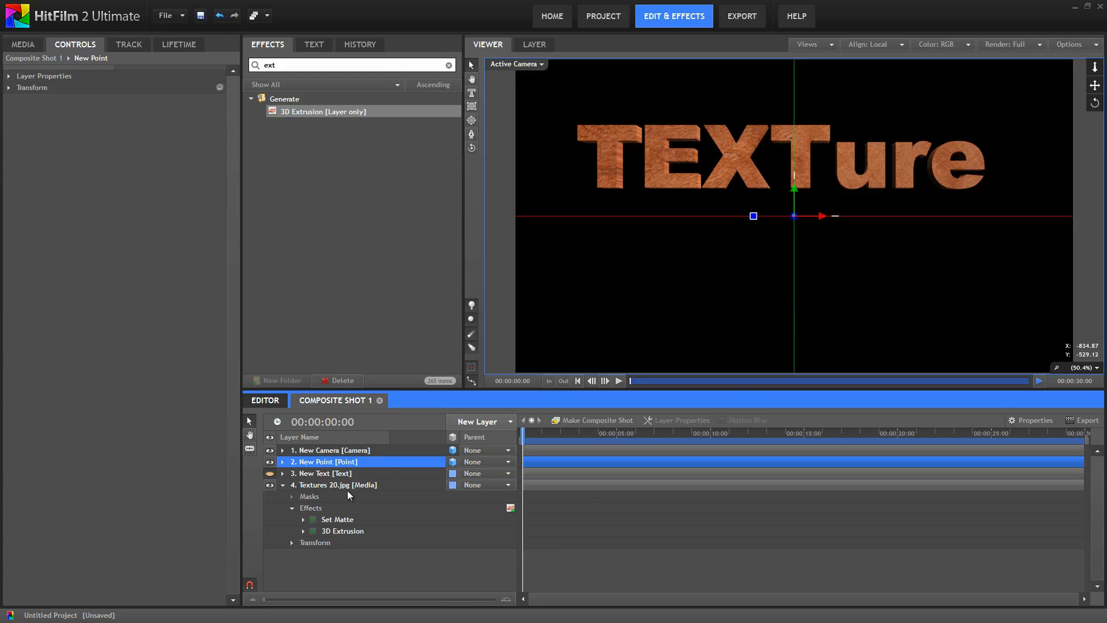
Set 3D Extrusion Transform From to 2. New Point and rotate the point around Y.
left_click(342, 529)
left_click(31, 180)
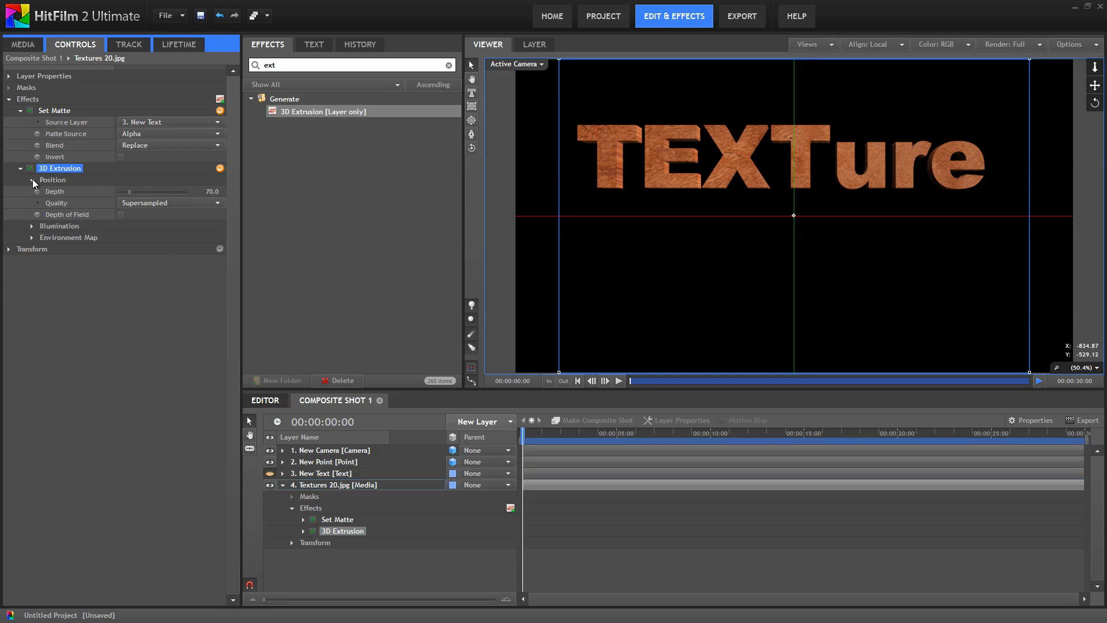
left_click(171, 191)
left_click(151, 226)
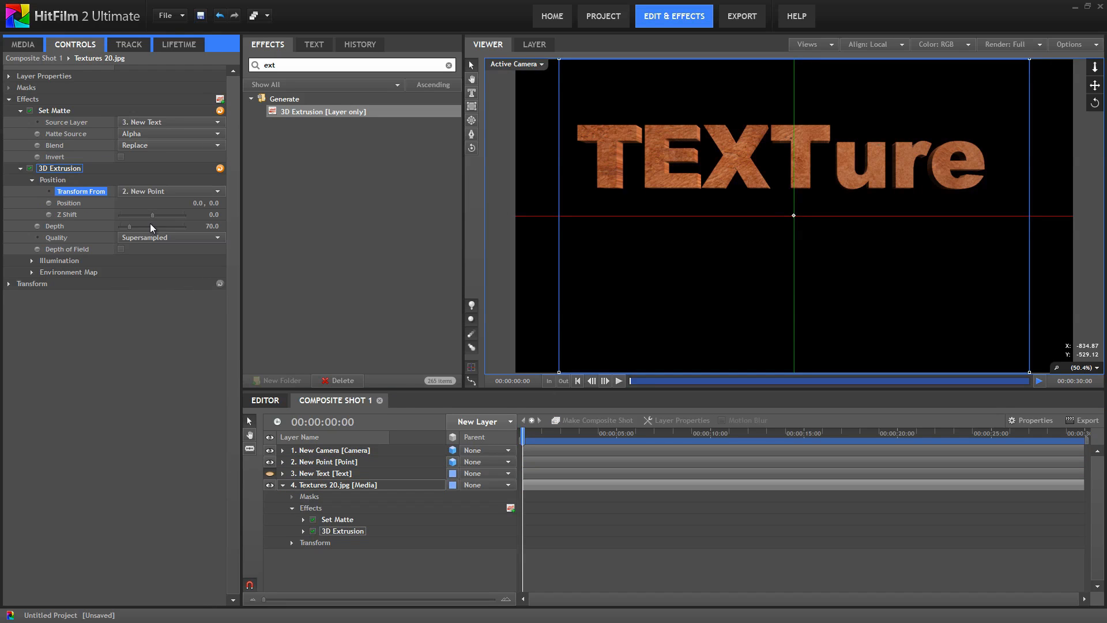
left_click(330, 462)
left_click(8, 90)
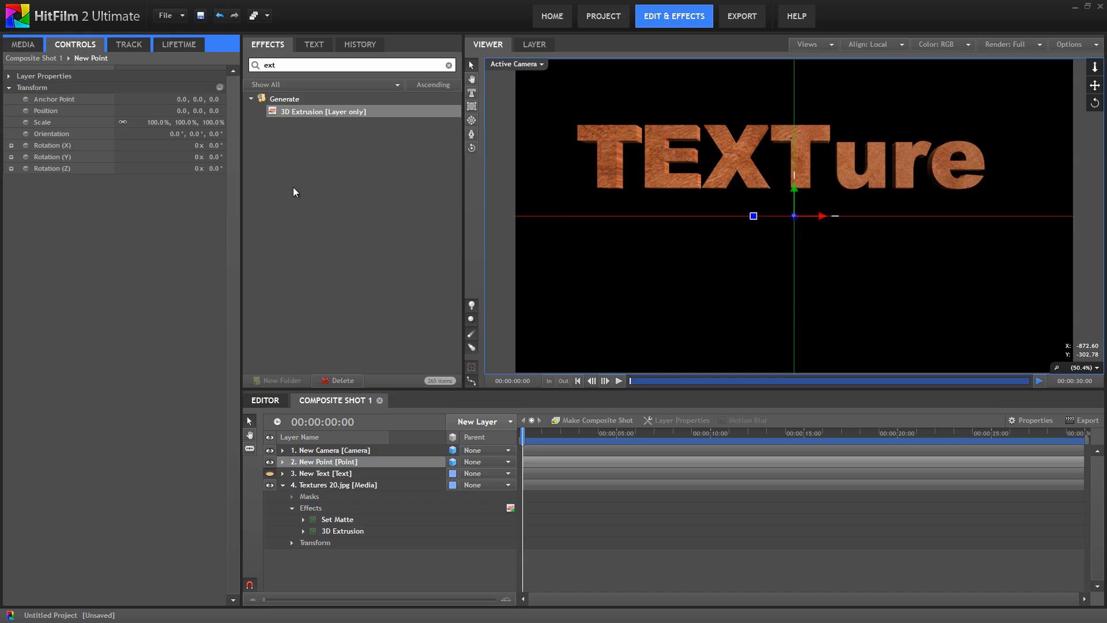
mouse_move(213, 157)
left_mouse_down()
mouse_move(238, 158)
mouse_move(194, 158)
mouse_move(215, 150)
left_mouse_up()
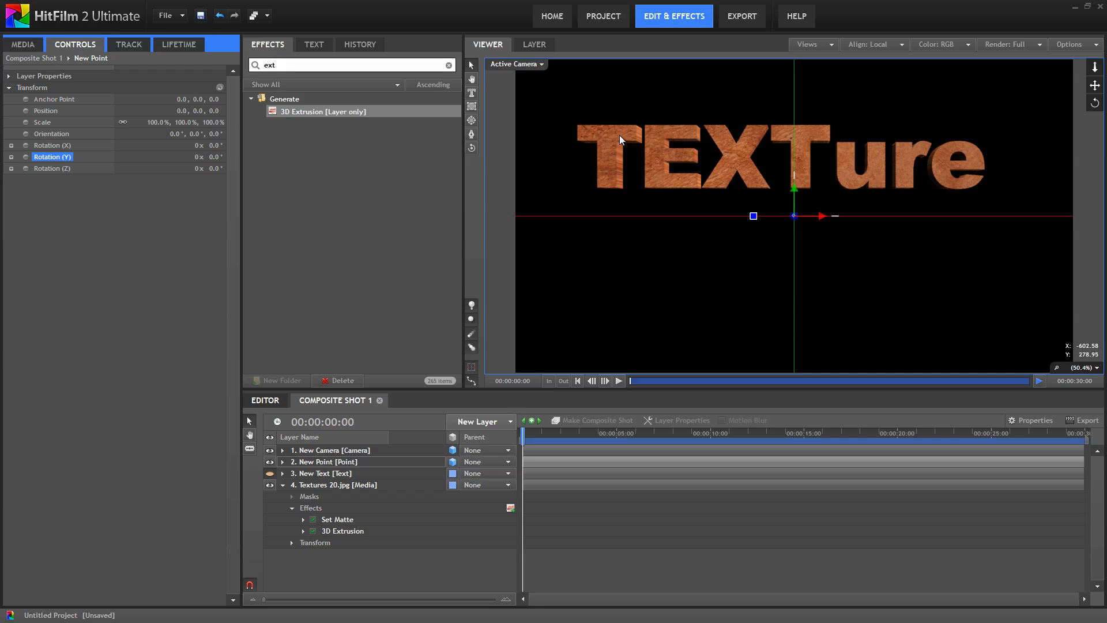
Duplicate the hidden text layer, make the copy visible, and move it lower in the frame.
left_click(284, 485)
left_click(323, 473)
right_click(304, 474)
left_click(347, 376)
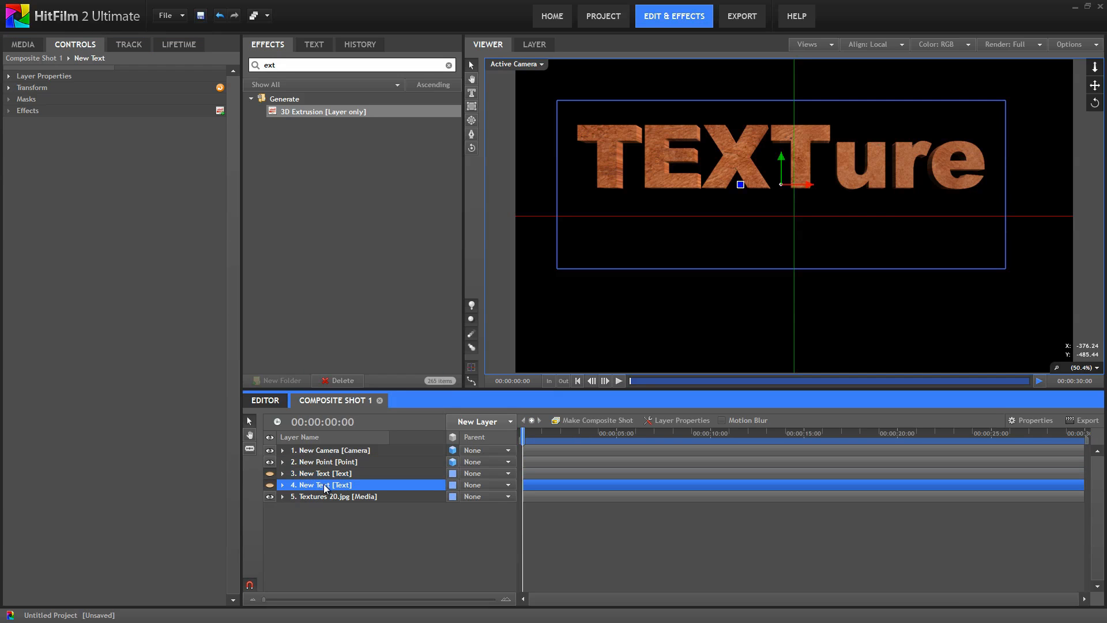
left_click(270, 485)
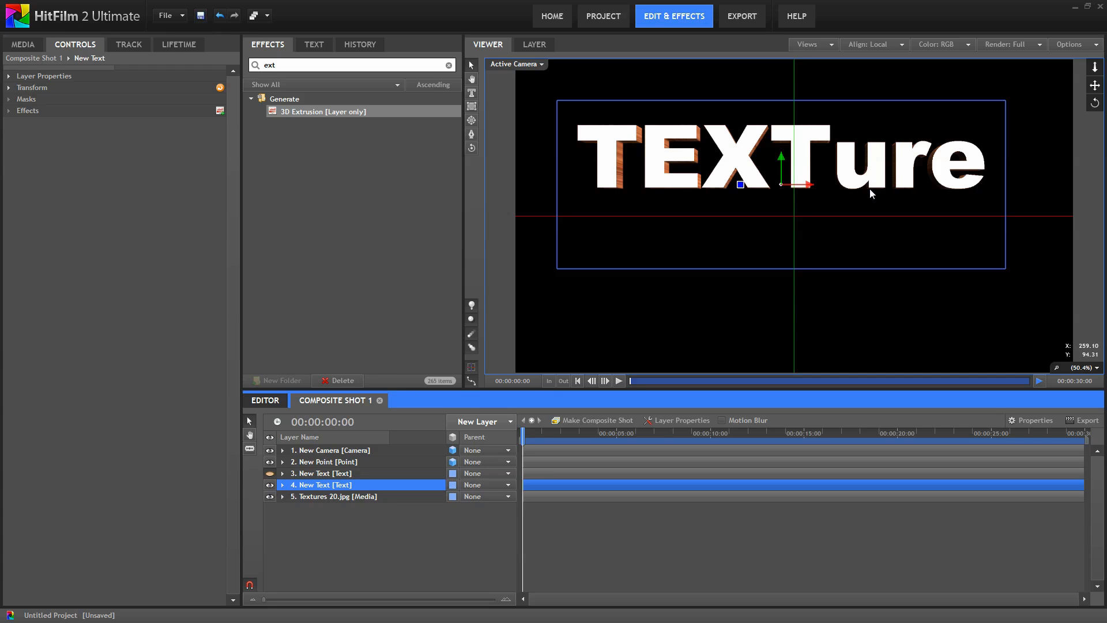
left_click_drag(781, 155, 791, 273)
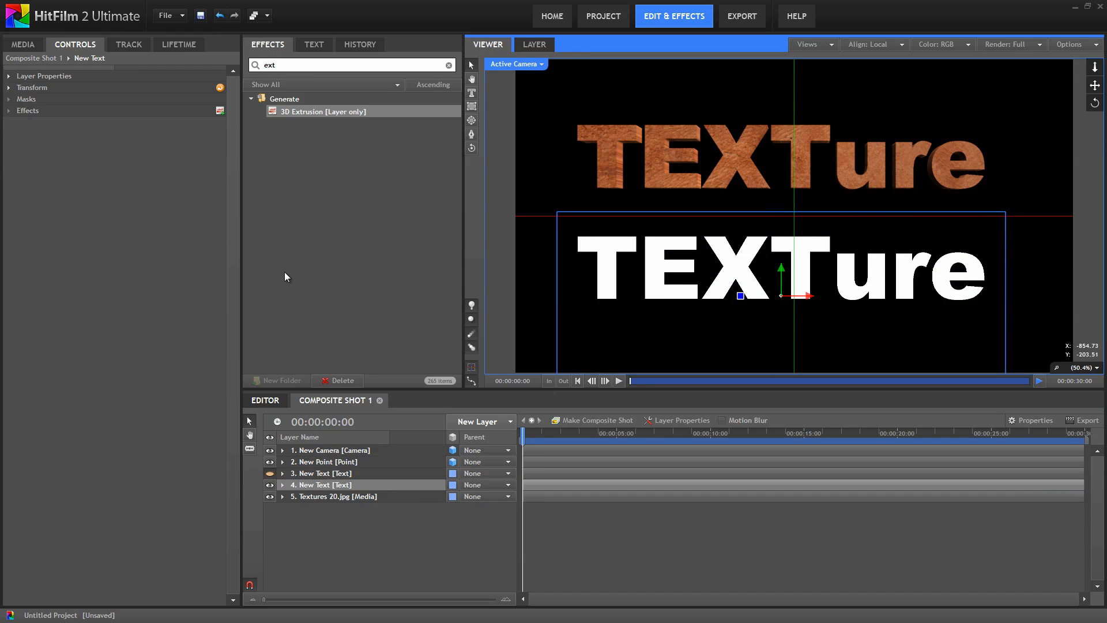
left_click(23, 44)
left_click(38, 319)
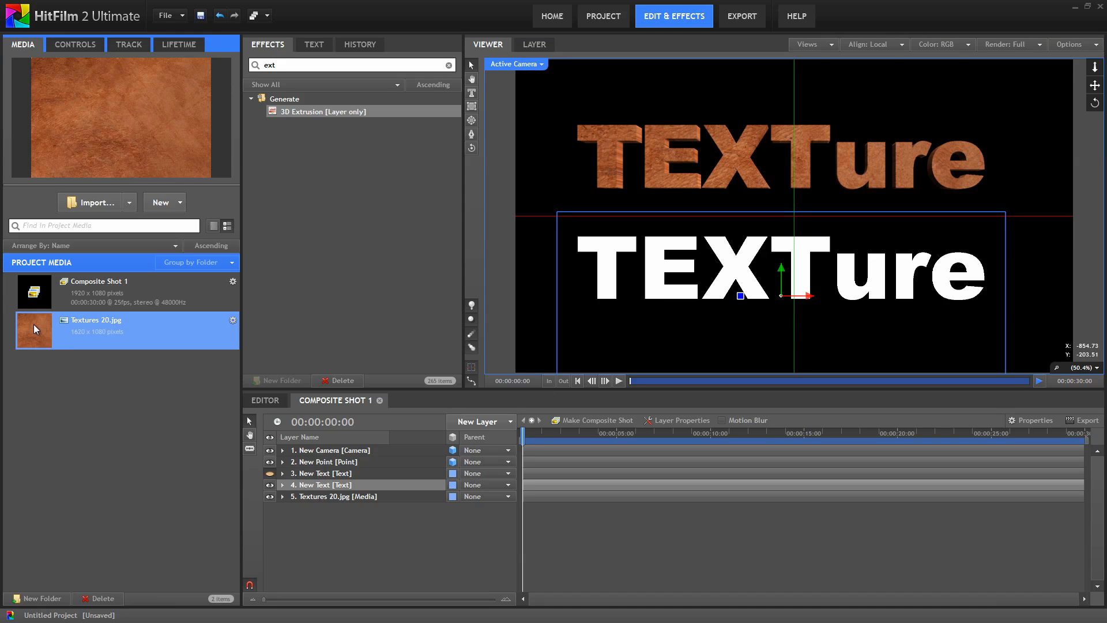
Add a second Textures 20.jpg layer, rename it Texture.jpg, and hide it.
left_click_drag(33, 324, 332, 514)
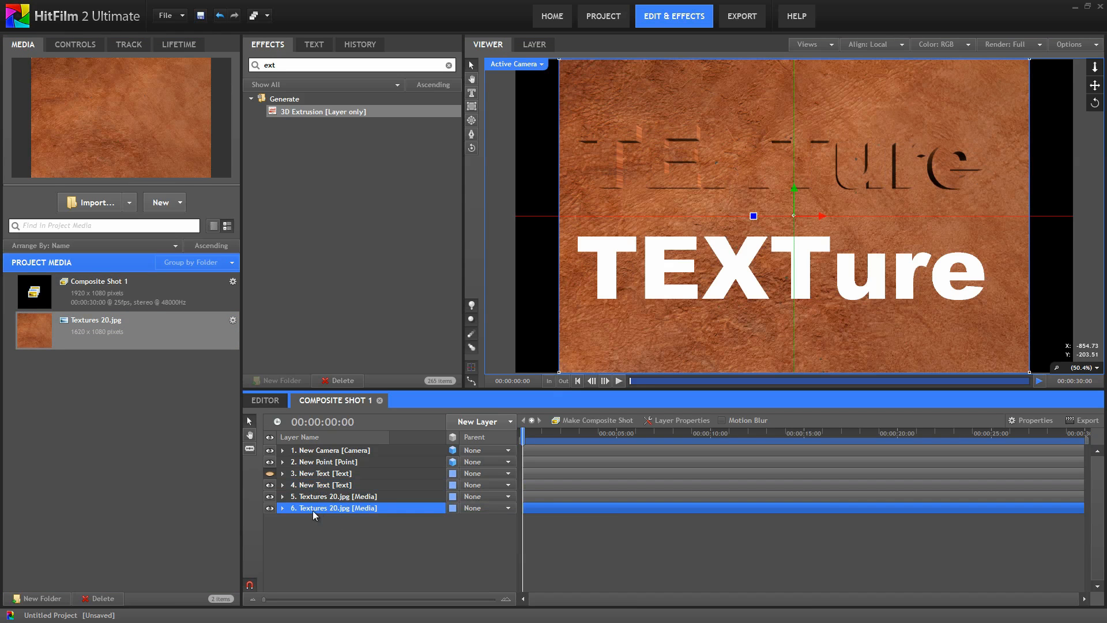
right_click(318, 514)
left_click(353, 484)
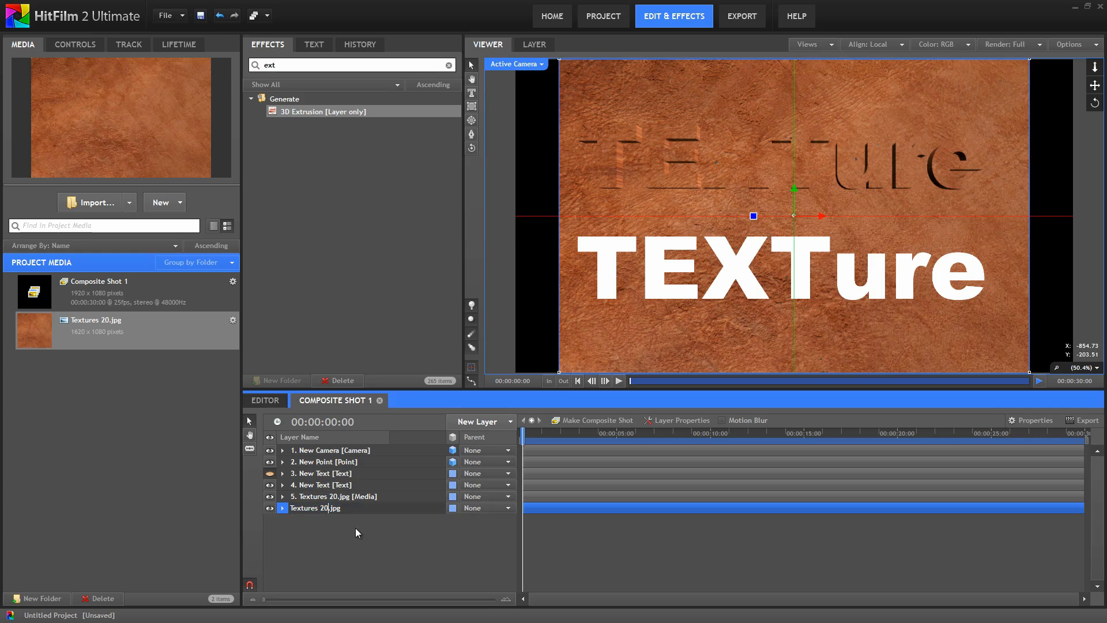
key("BackSpace")
left_click(361, 528)
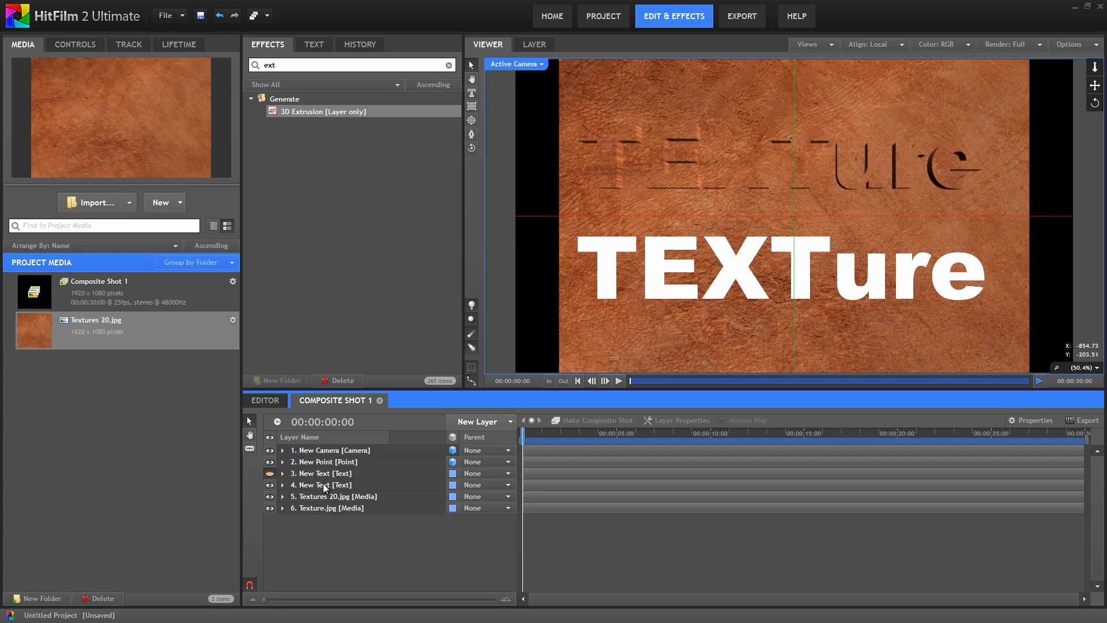
left_click(270, 507)
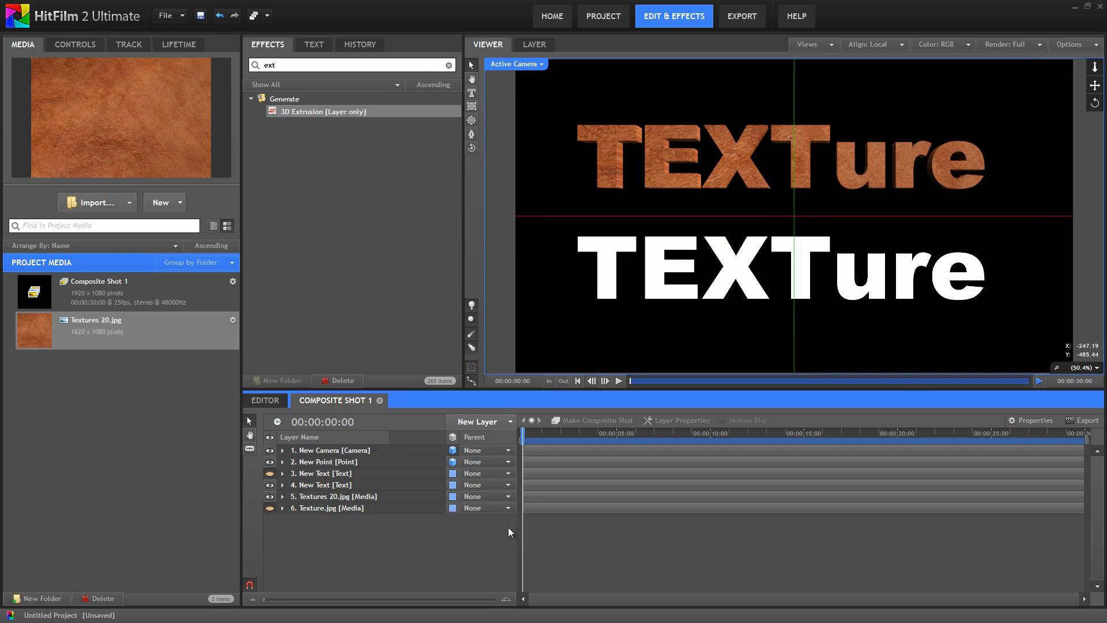
Apply 3D Extrusion to the lower TEXTure text layer with Depth 85.
left_click(319, 486)
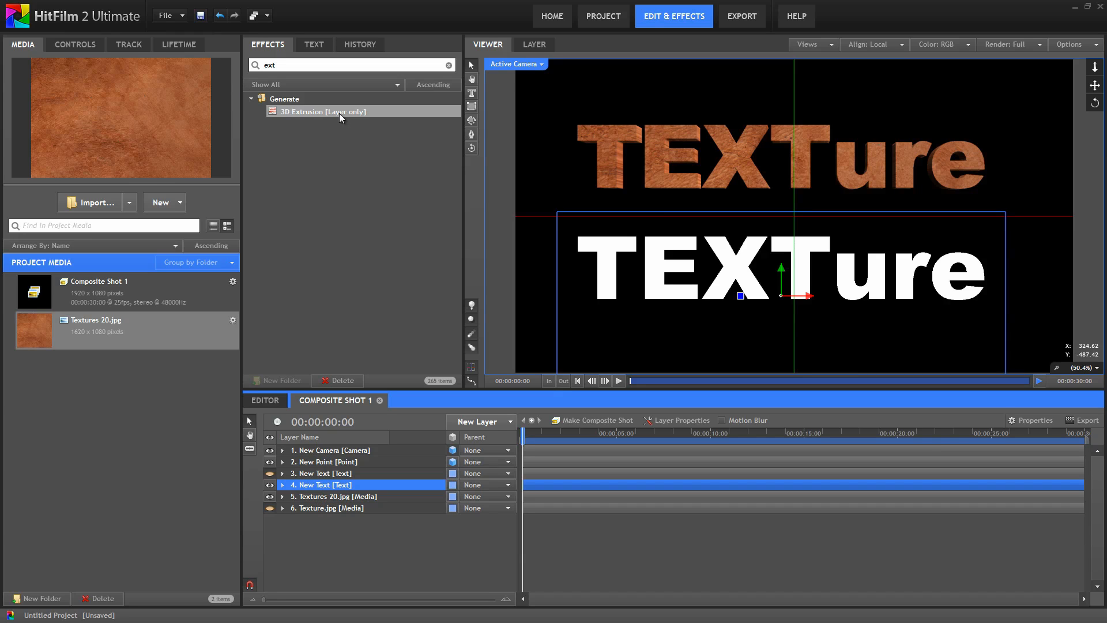
left_click_drag(340, 111, 322, 489)
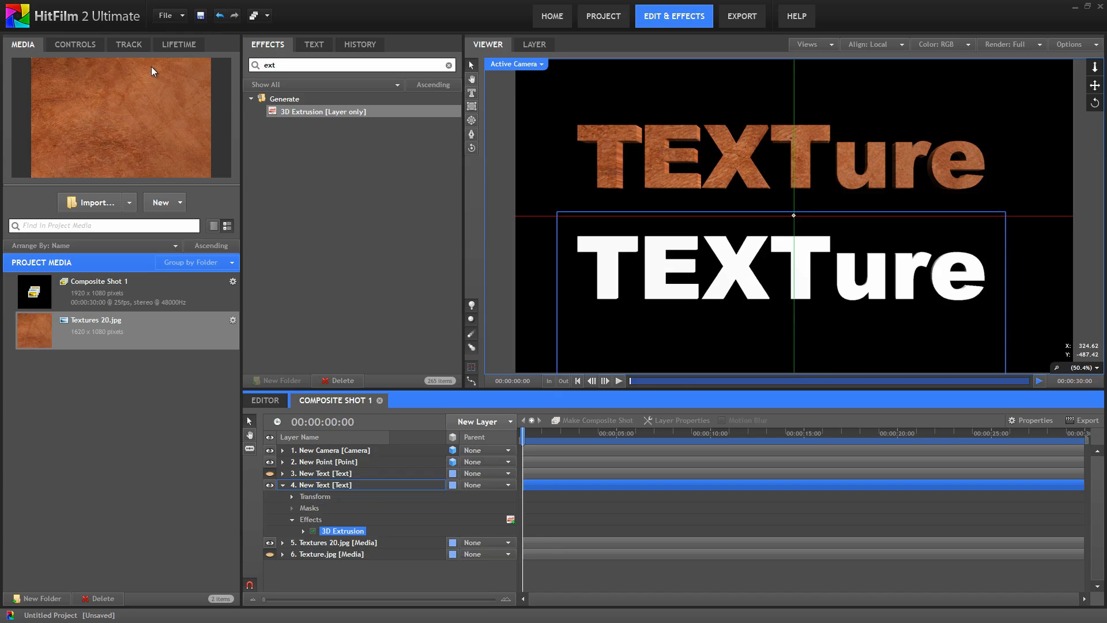
left_click(80, 43)
left_click(20, 122)
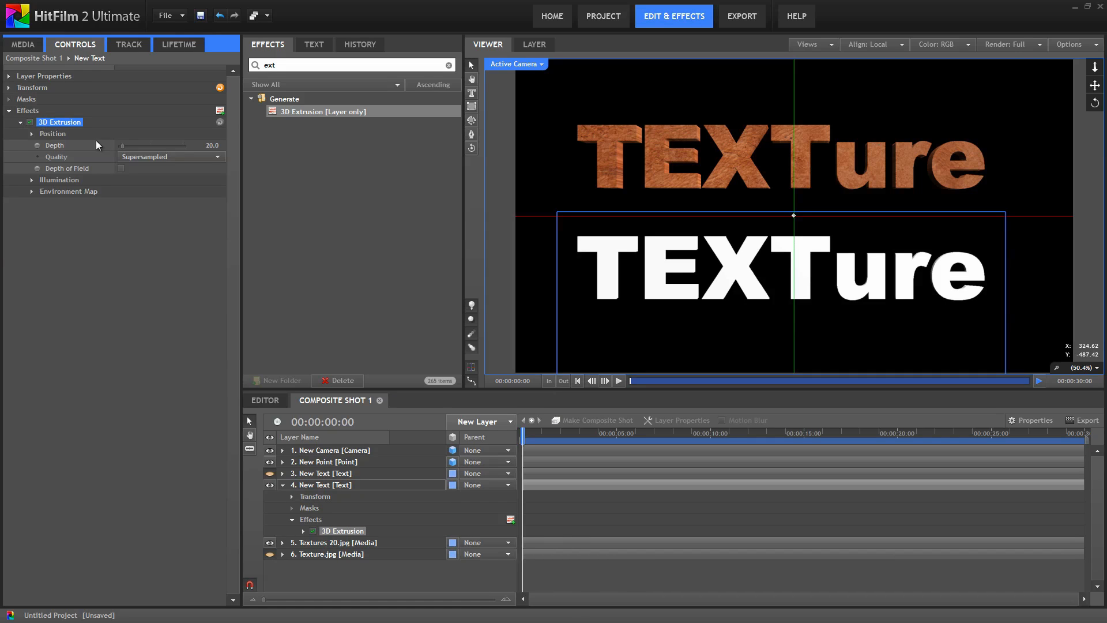
left_click_drag(122, 144, 131, 144)
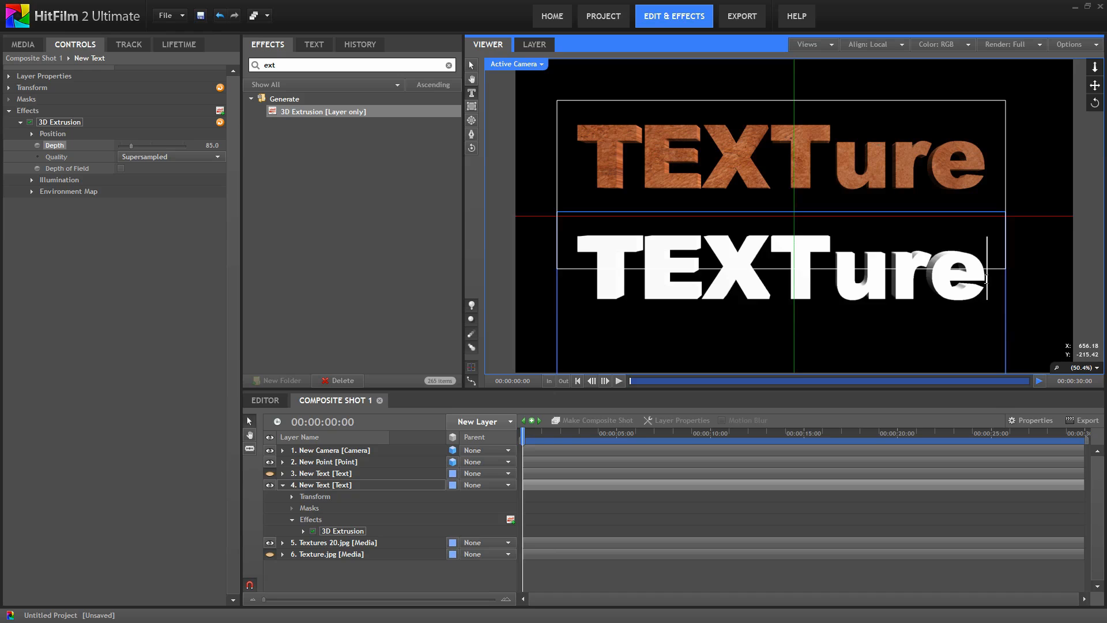
left_click_drag(986, 279, 576, 275)
Change the lower TEXTure's fill colour from white to mid grey (RGB 130,130,130).
left_click(315, 45)
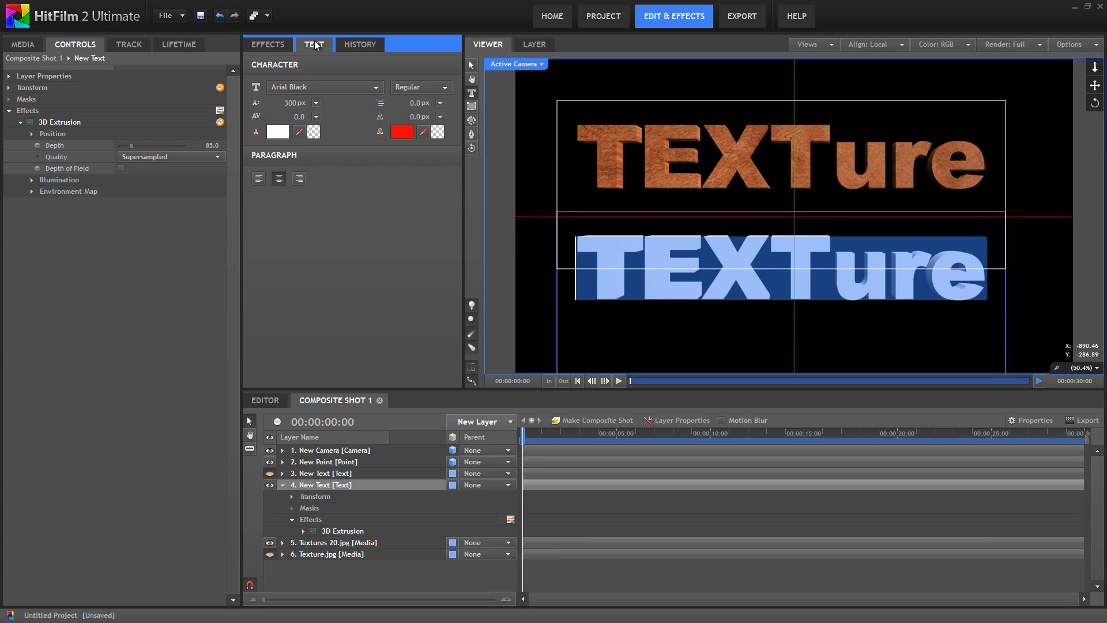
left_click(277, 133)
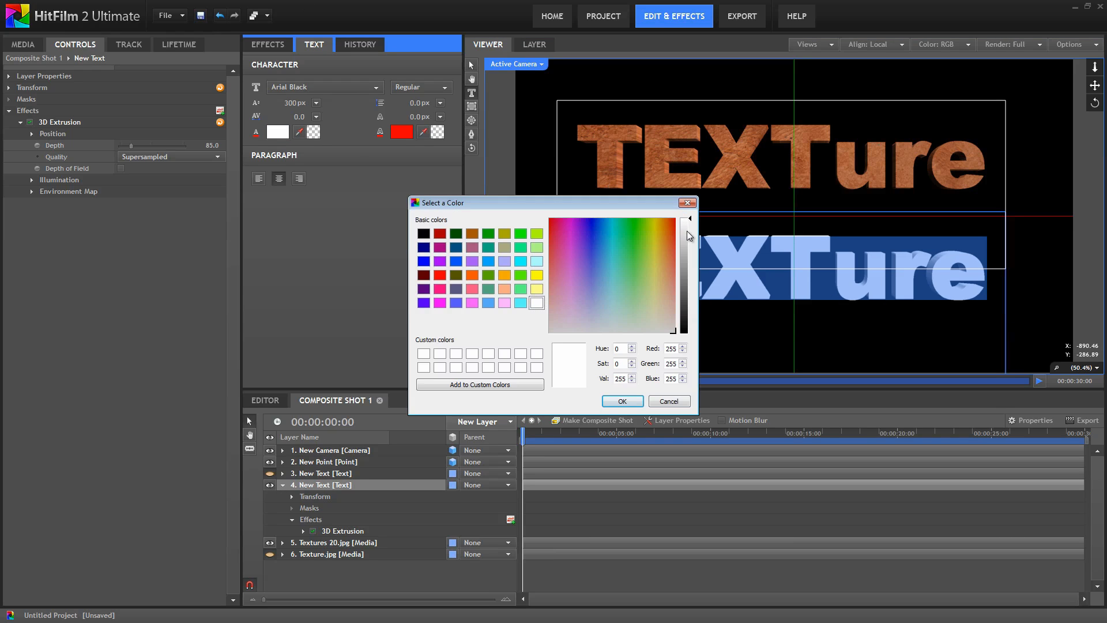
left_click_drag(687, 230, 688, 274)
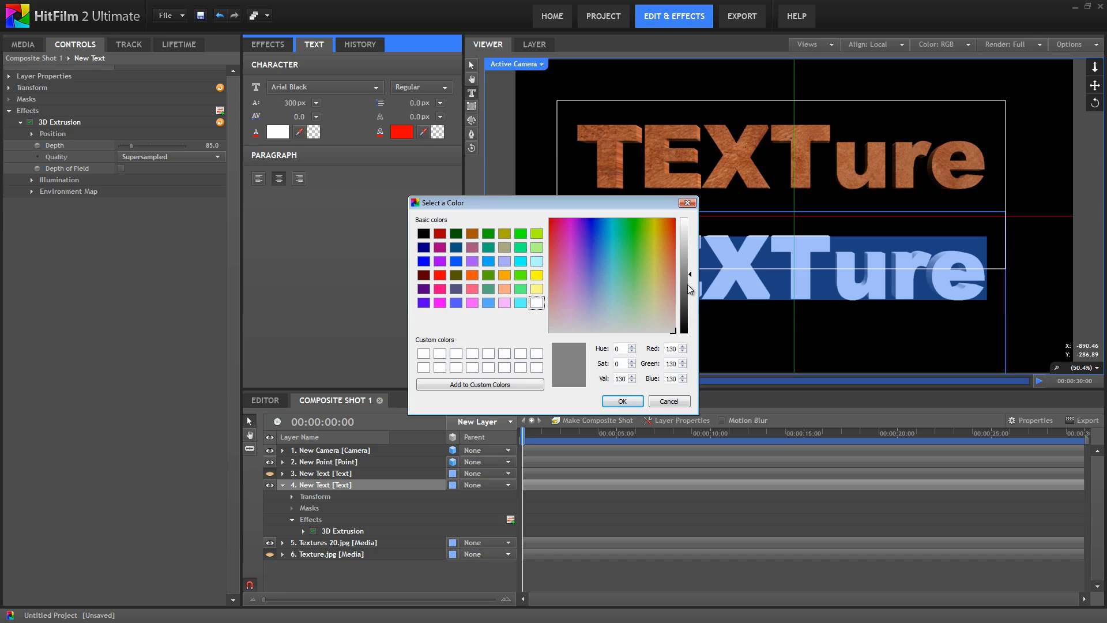
left_click(607, 407)
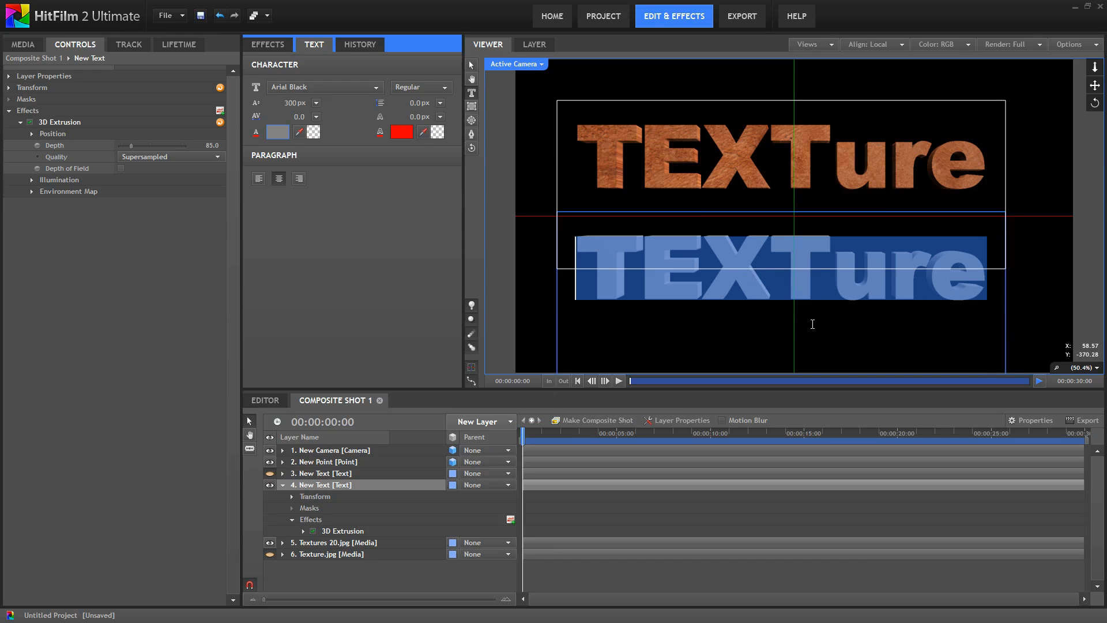
left_click(345, 530)
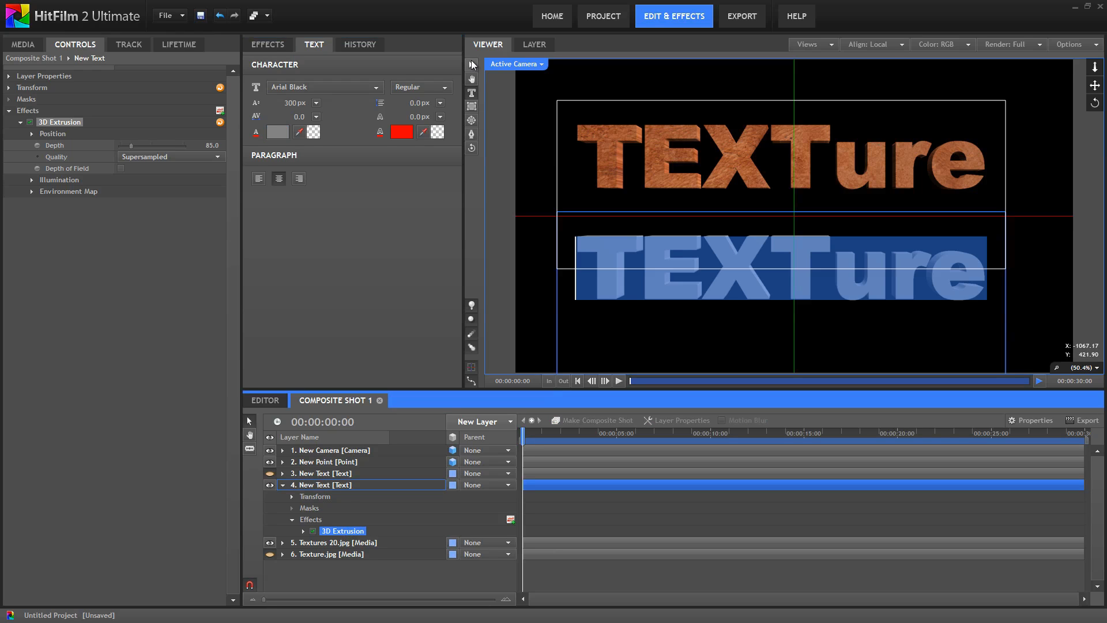
left_click(471, 65)
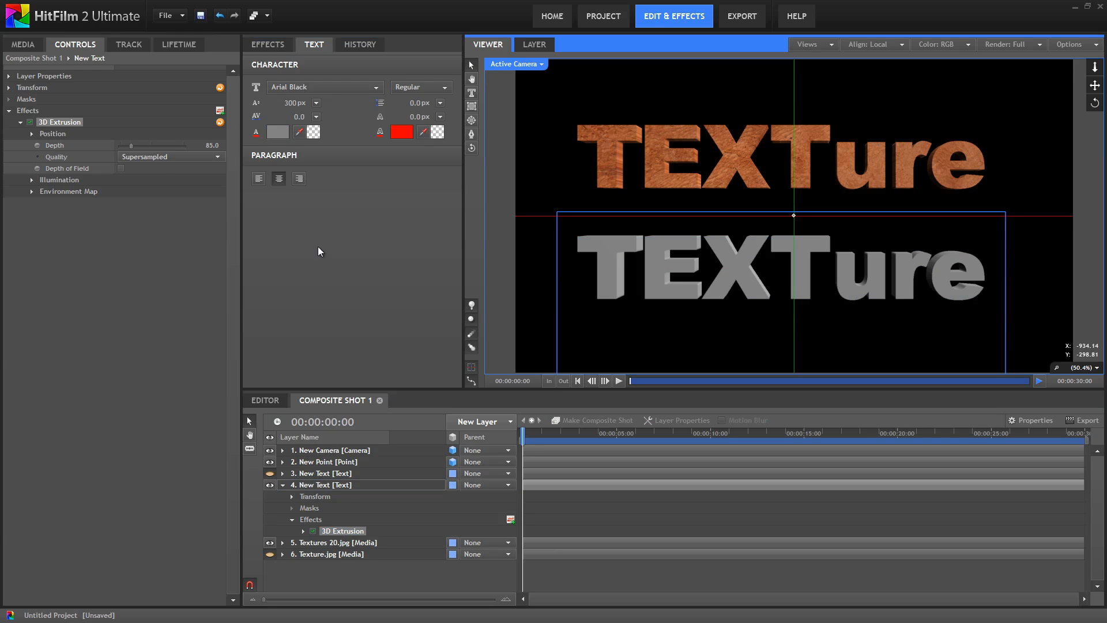
Set the Environment Map layer to 6. Texture.jpg with Pre-blur and Angle Dependancy at 0.
left_click(33, 191)
left_click(219, 203)
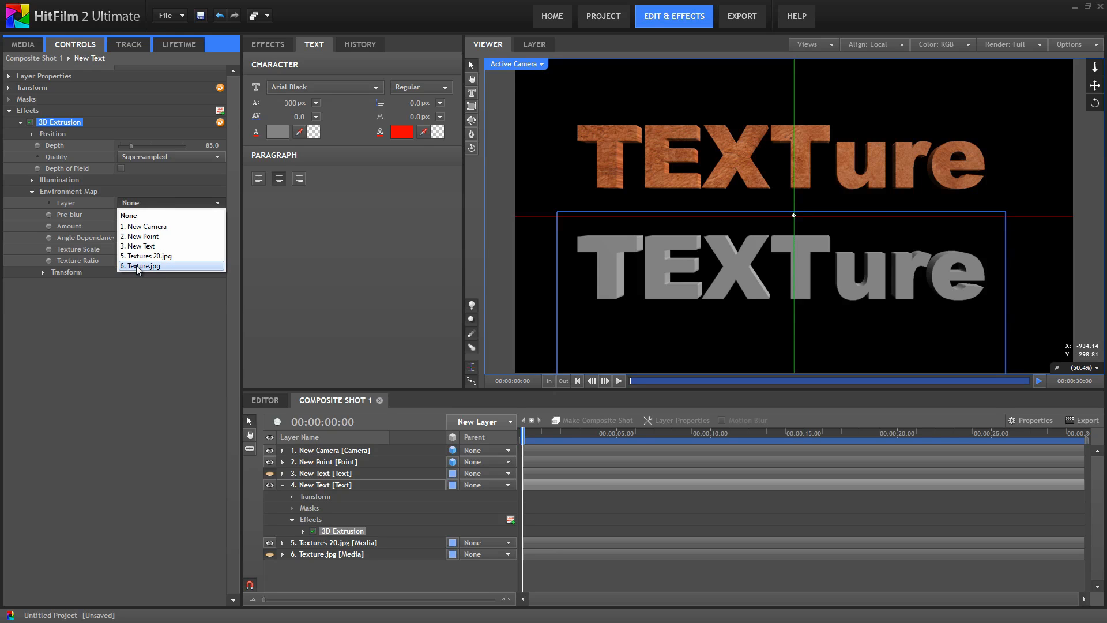
left_click(138, 266)
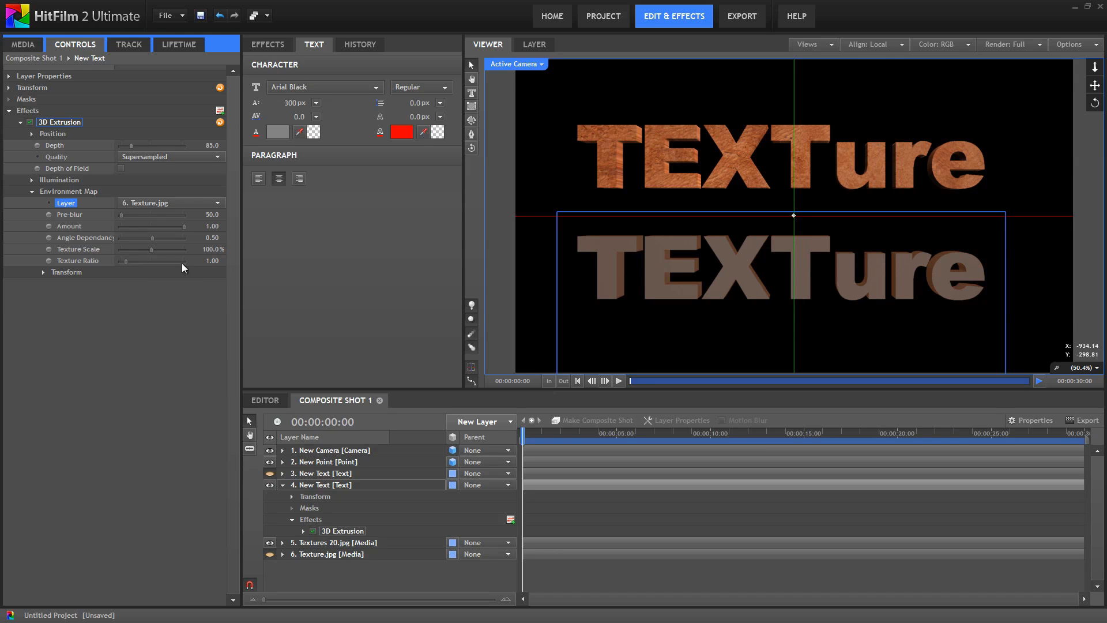
left_click_drag(121, 216, 120, 215)
left_click_drag(151, 237, 68, 241)
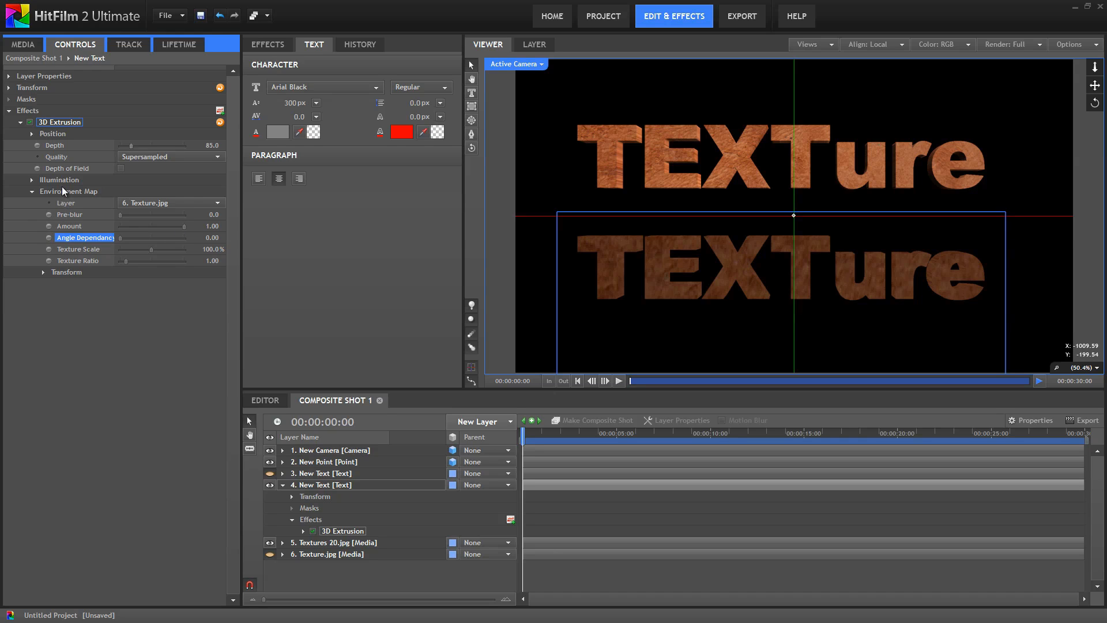
Try a lower environment map Amount, then set Angle Dependancy 0.39 and Texture Scale 46.8%.
left_click(212, 214)
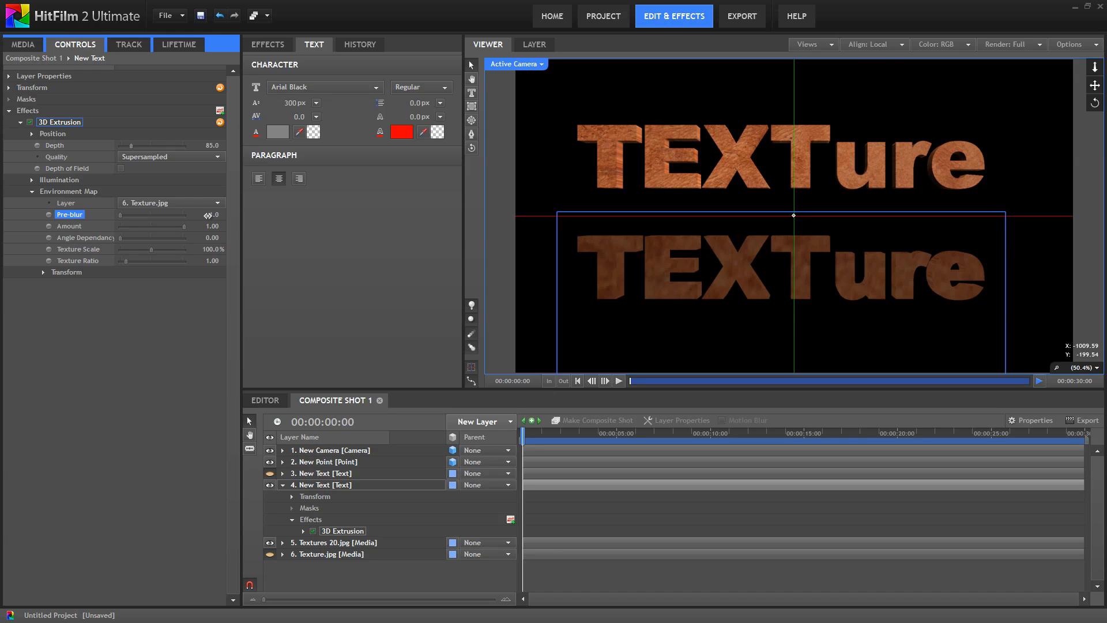
left_click_drag(177, 228, 215, 225)
mouse_move(119, 237)
left_mouse_down()
mouse_move(150, 244)
mouse_move(137, 244)
left_mouse_up()
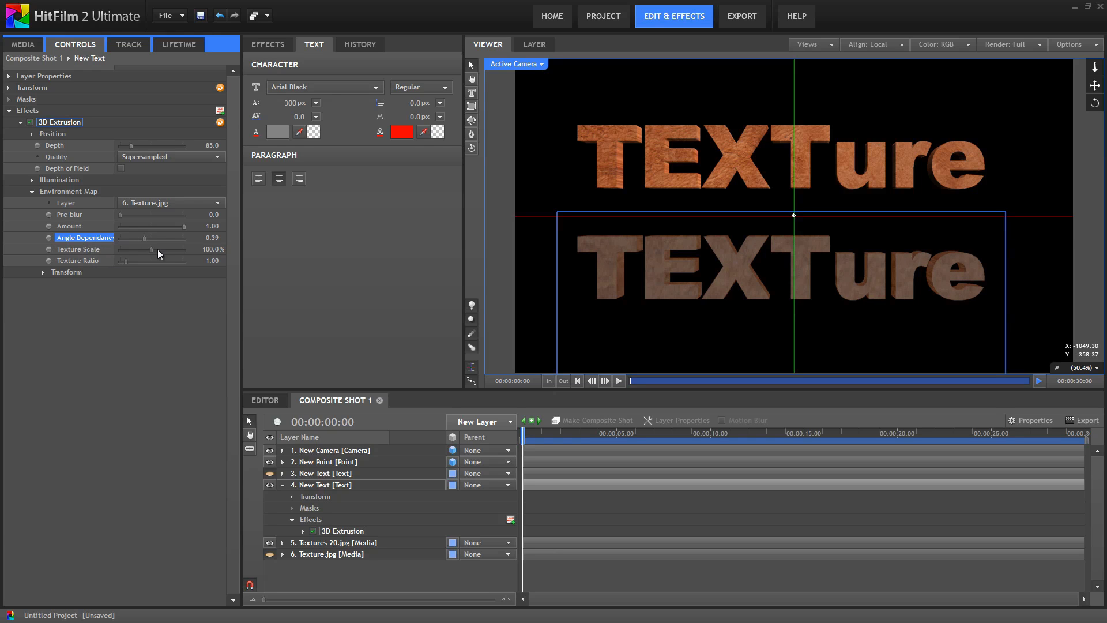
left_click_drag(150, 249, 133, 250)
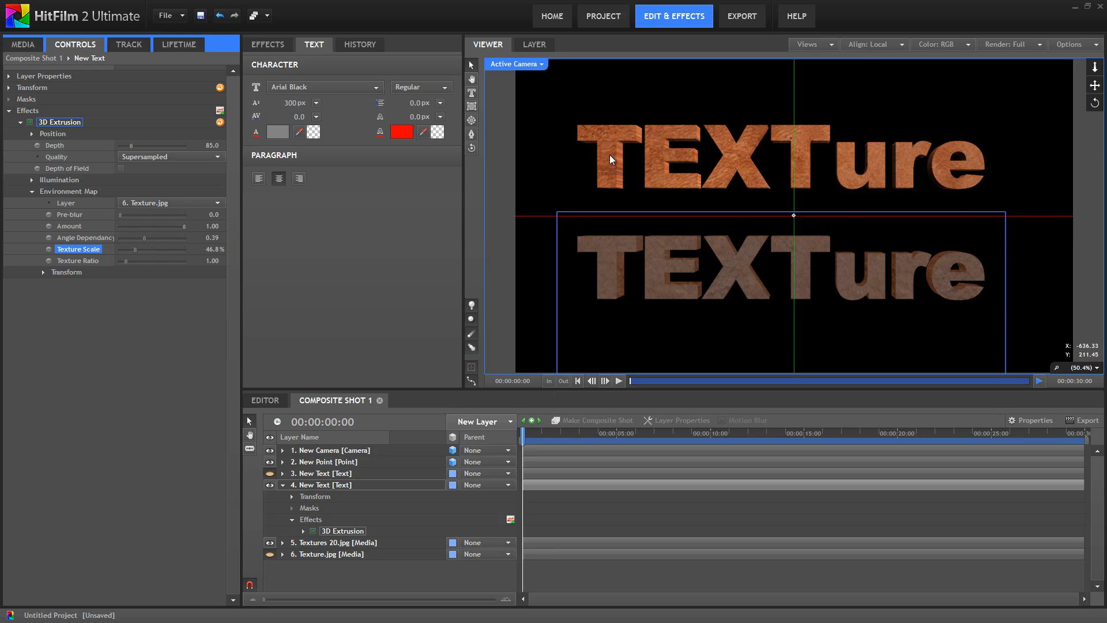
Apply the Parallax effect to the Textures 20.jpg layer behind the upper TEXTure.
left_click(316, 545)
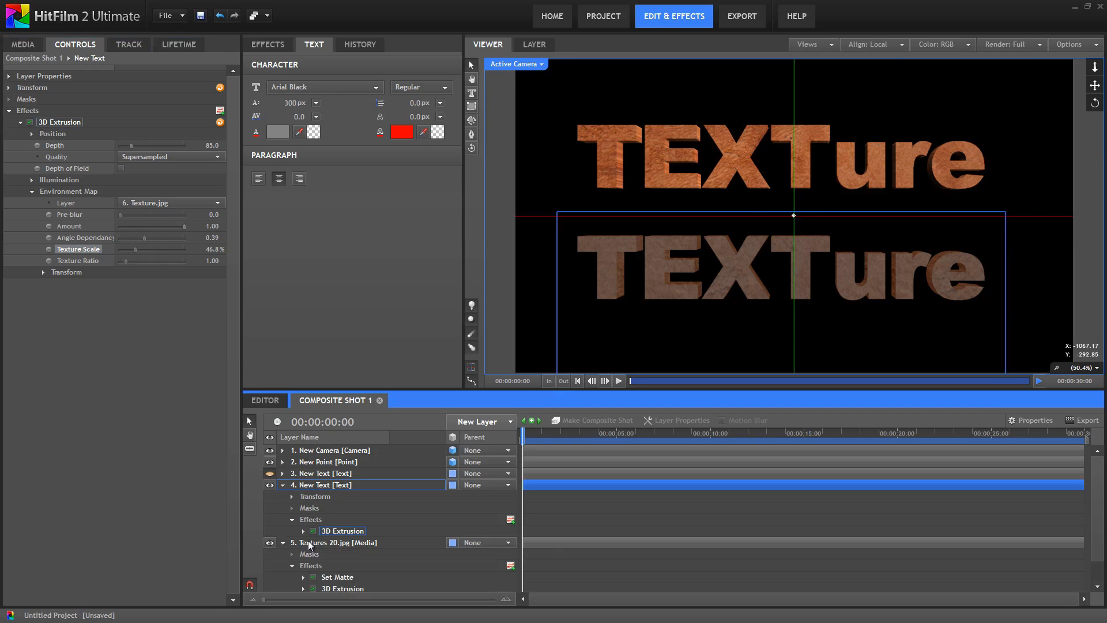
left_click(20, 168)
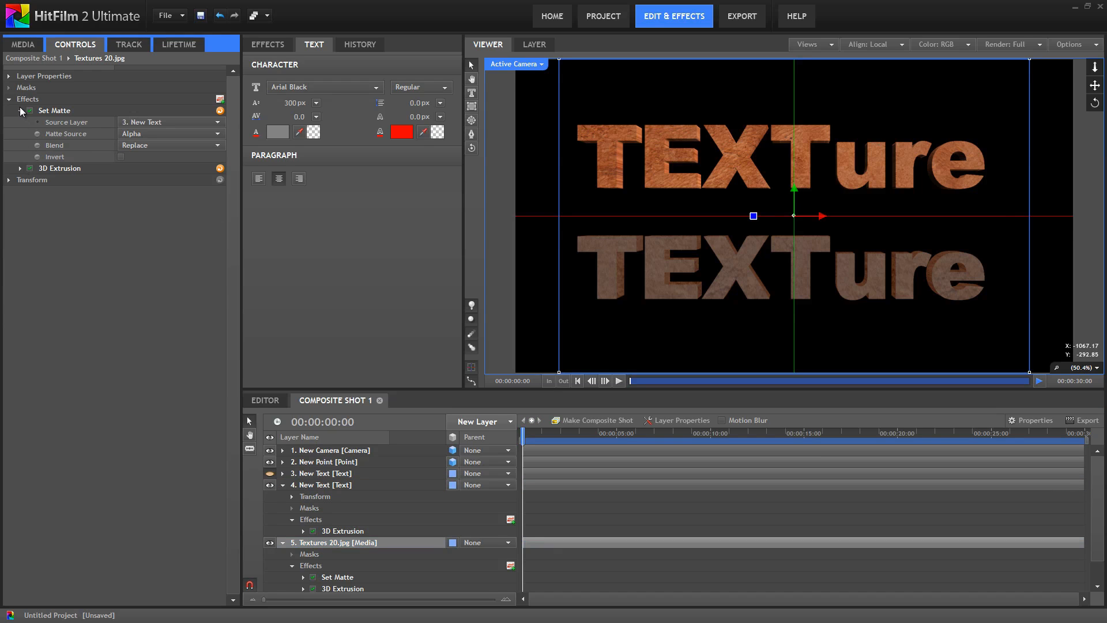
left_click(20, 110)
left_click(267, 45)
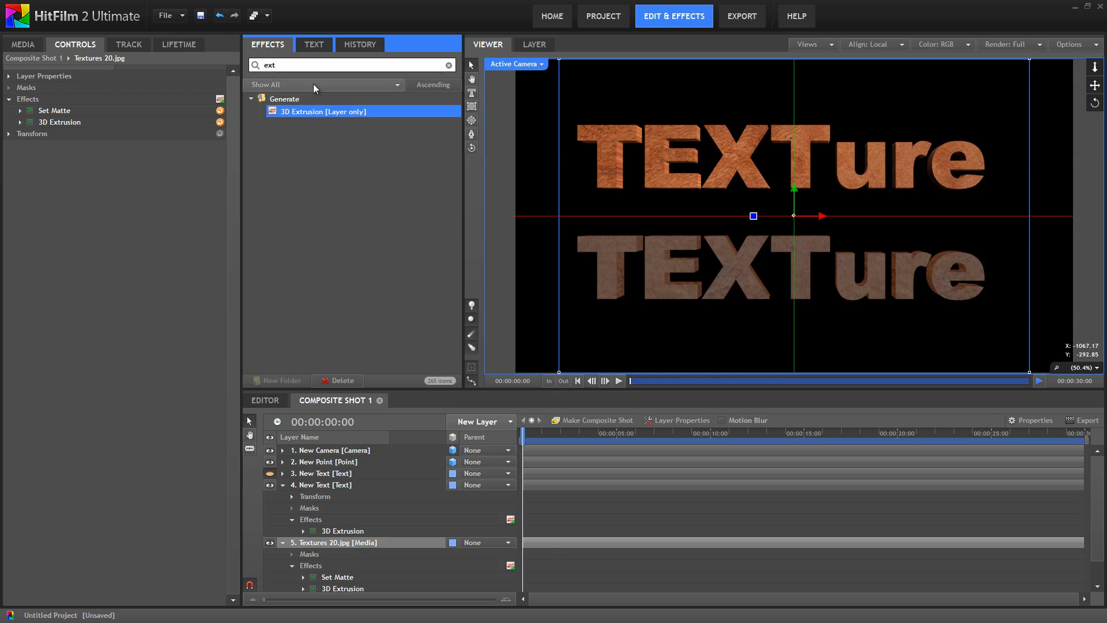
left_click(449, 65)
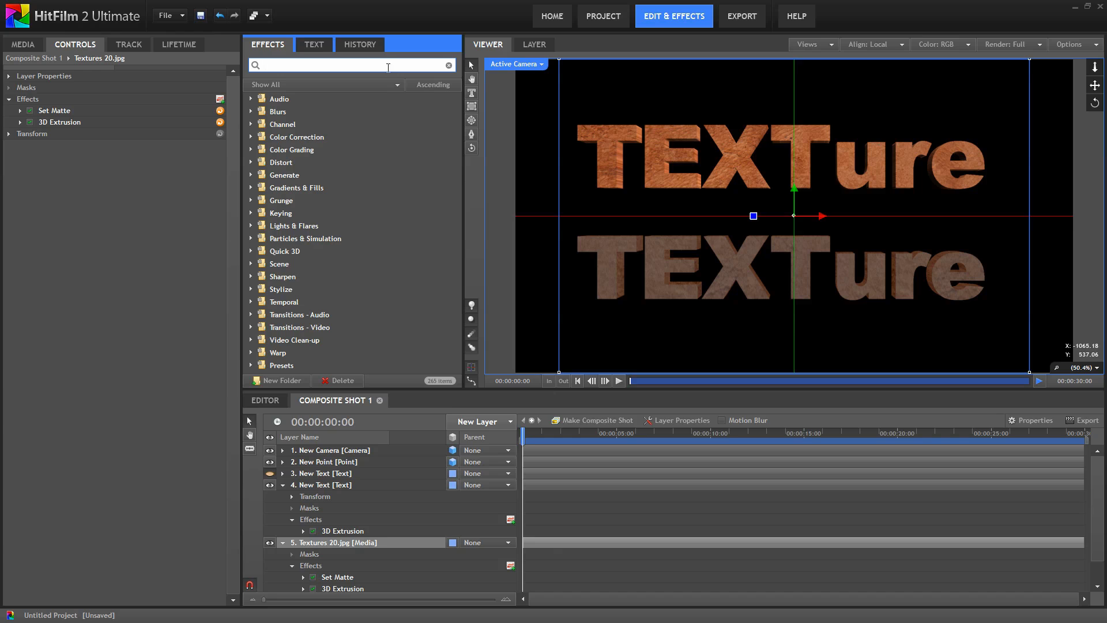
type("par")
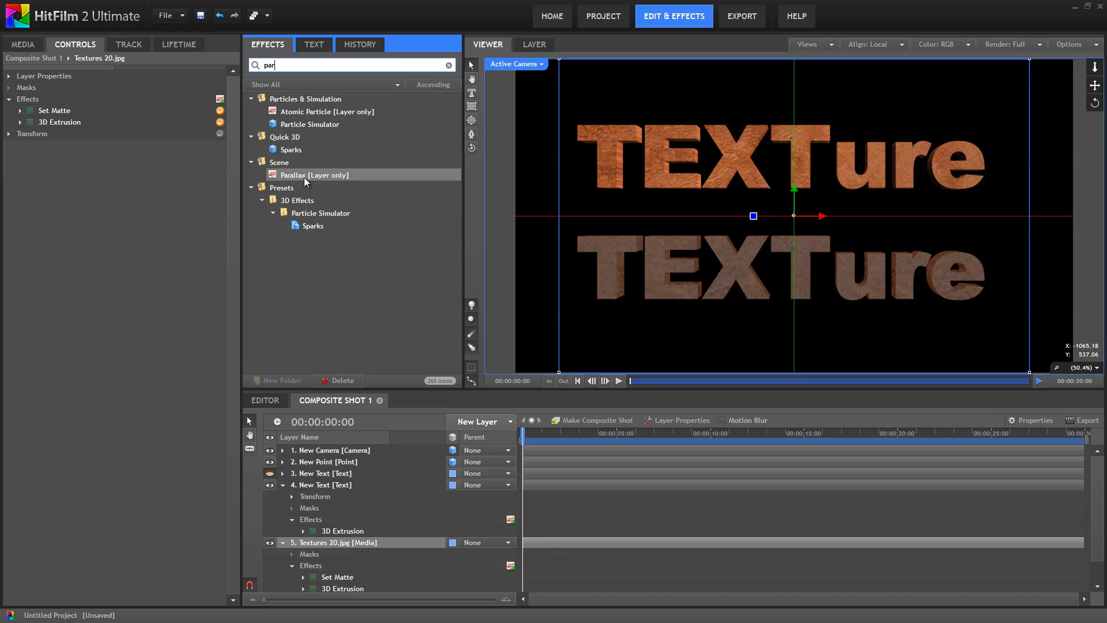
left_click_drag(303, 175, 338, 549)
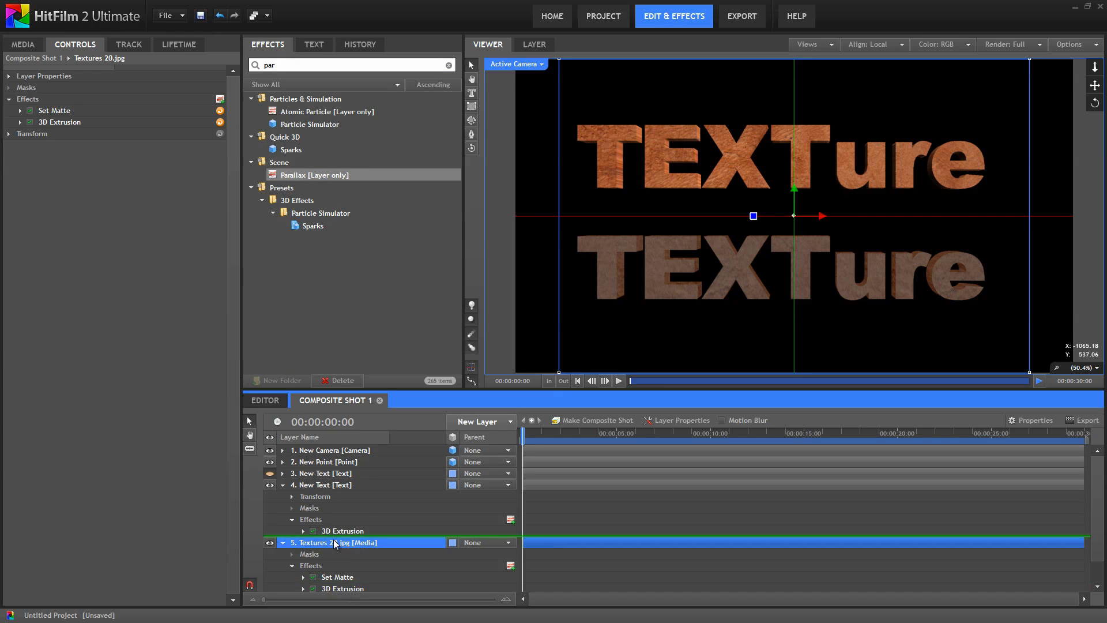
left_click(477, 421)
Add a new light layer and raise it above the upper leather TEXTure to brighten it.
left_click(488, 563)
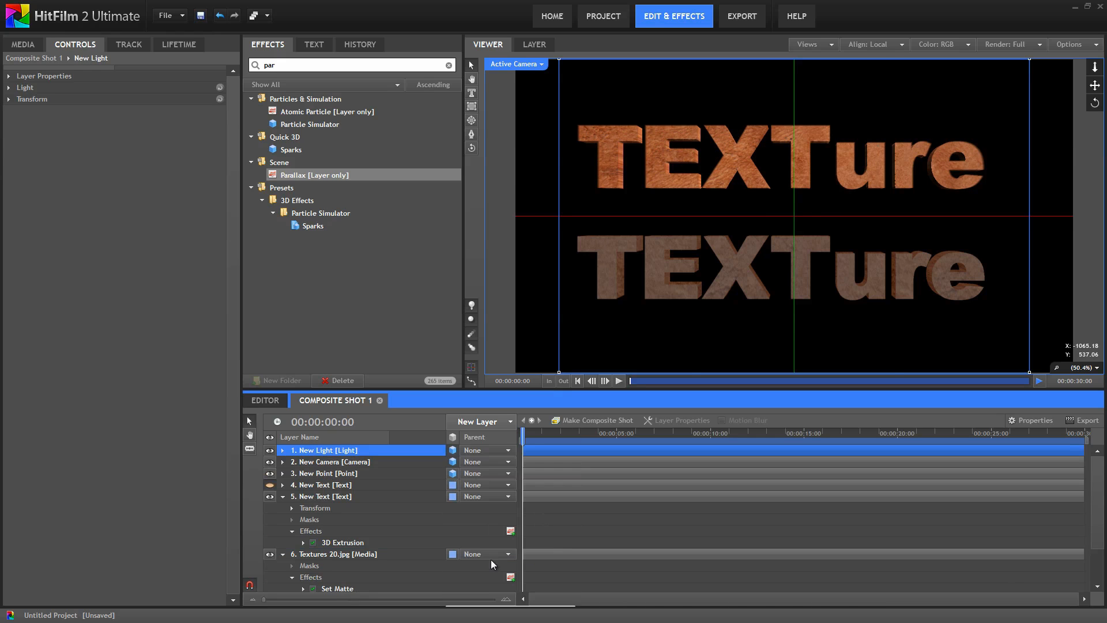
left_click_drag(800, 65, 805, 20)
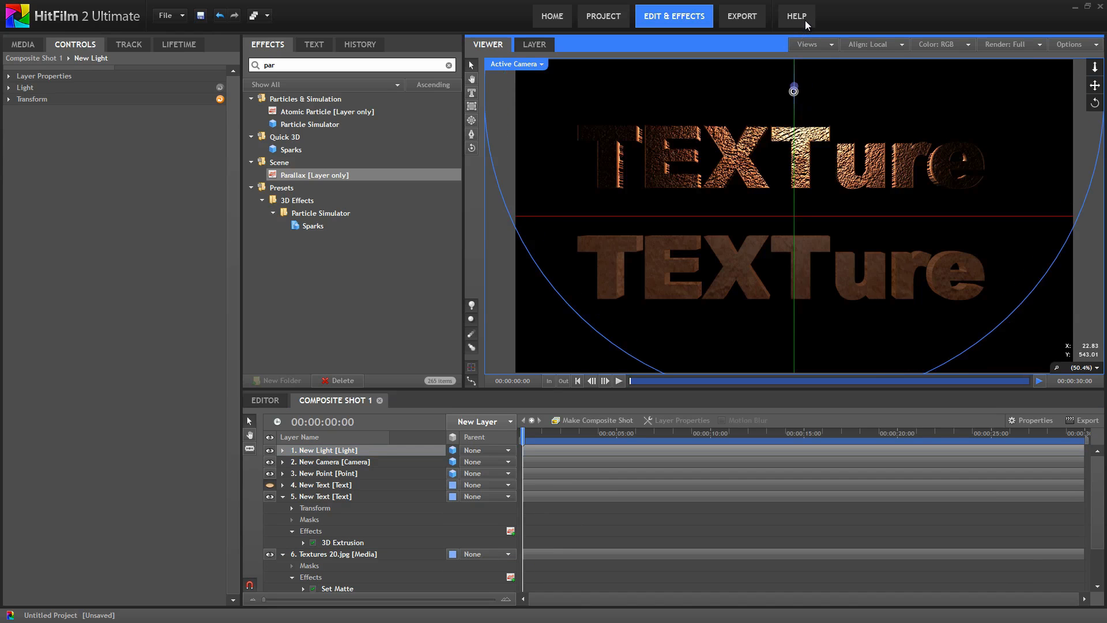